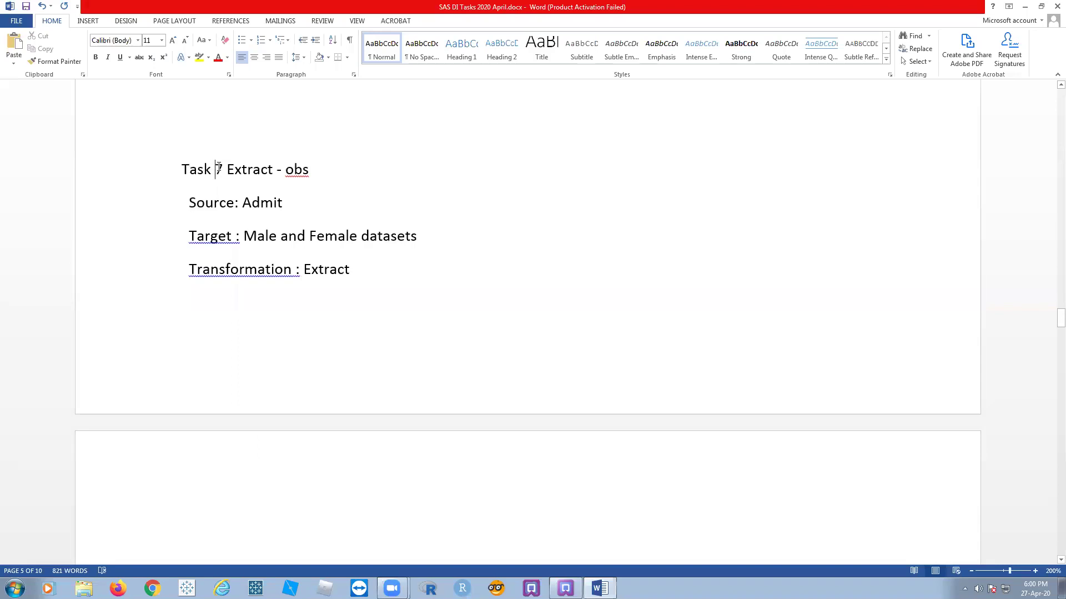
Renumber the "Extract - obs" heading as "Task 8:" and reduce the gap above it to one blank line
type("8:")
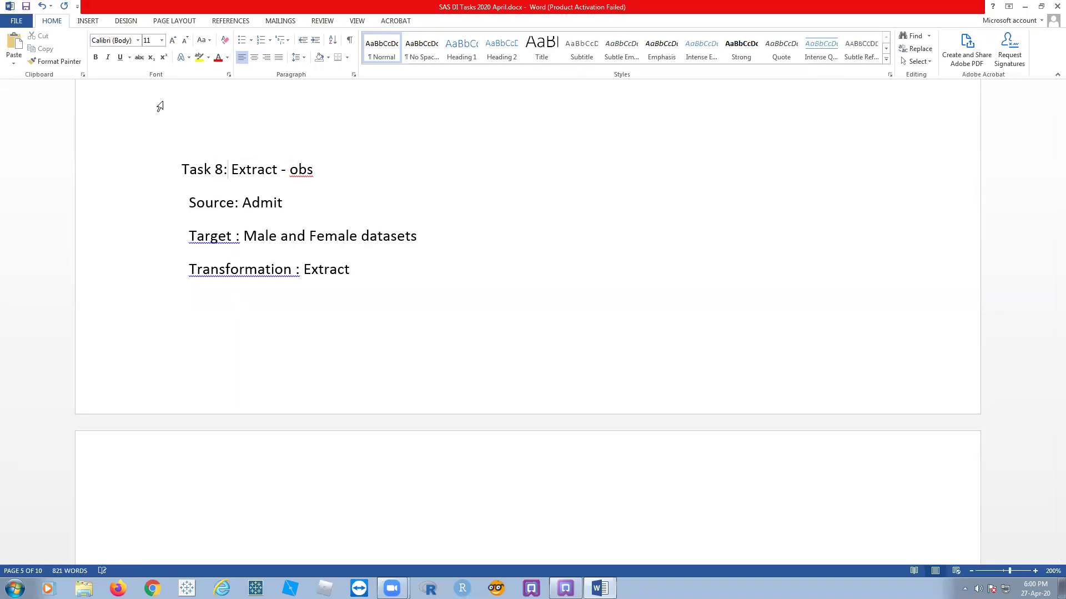
scroll(162, 183, "up", 5)
left_click_drag(274, 409, 152, 367)
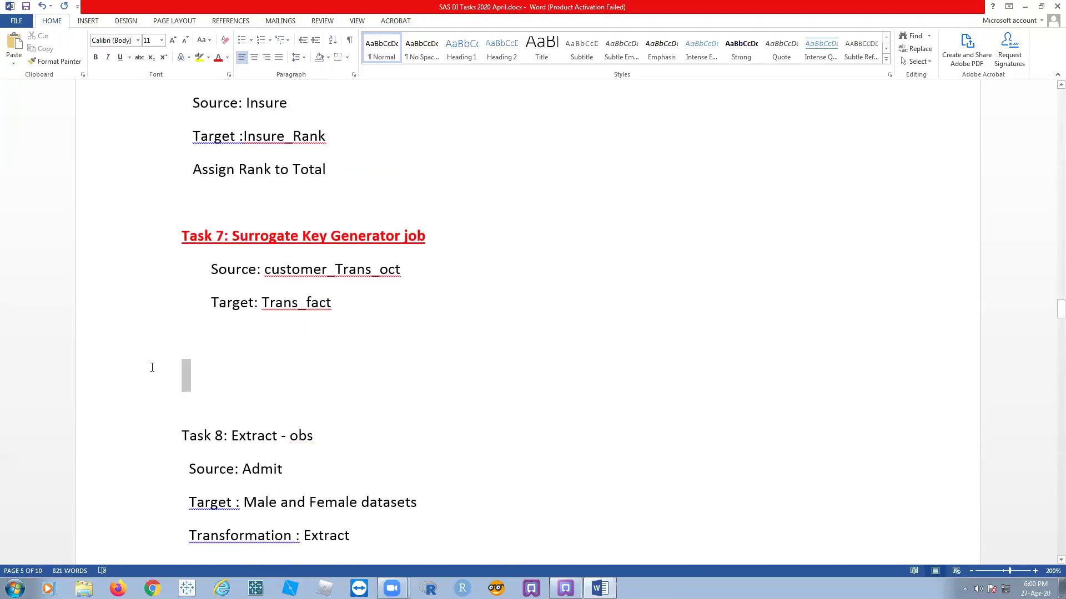
key("BackSpace")
key("BackSpace")
key("BackSpace")
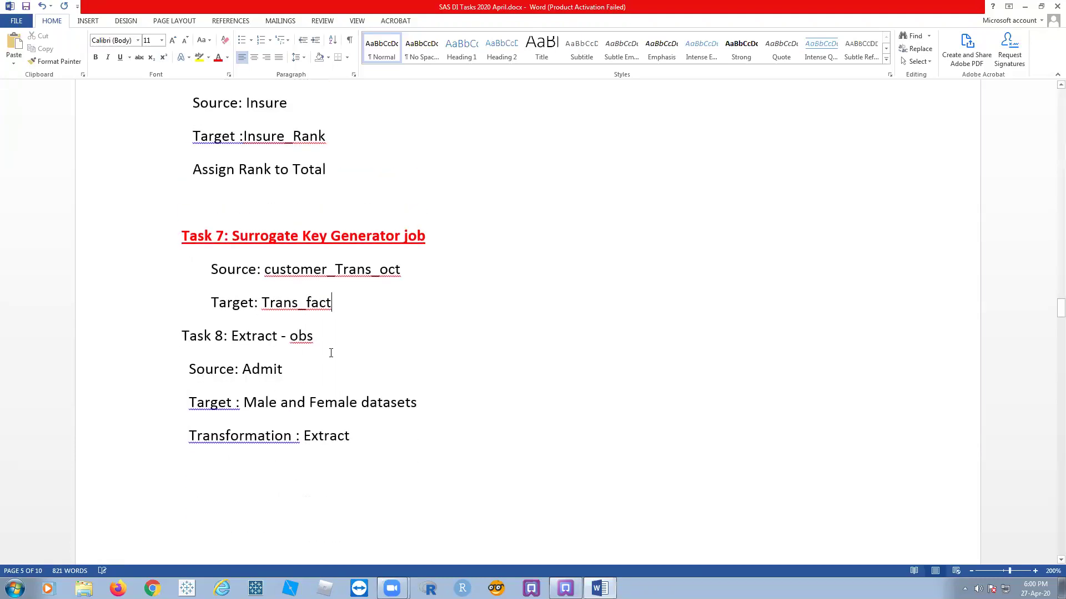
key("Return")
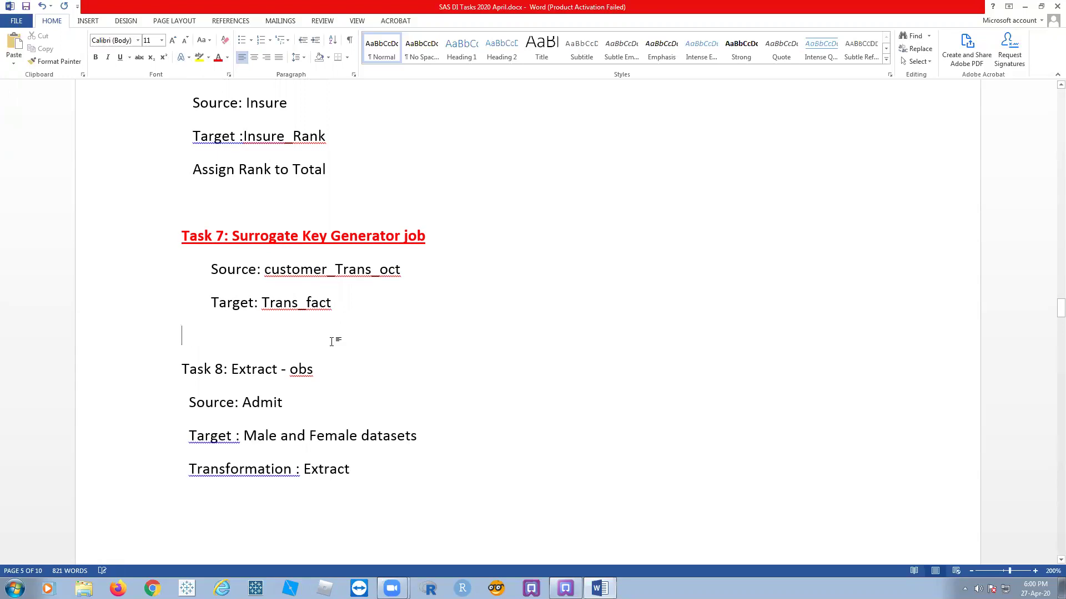
Format the "Task 8: Extract - obs" heading as bold, underlined and red
left_click(155, 371)
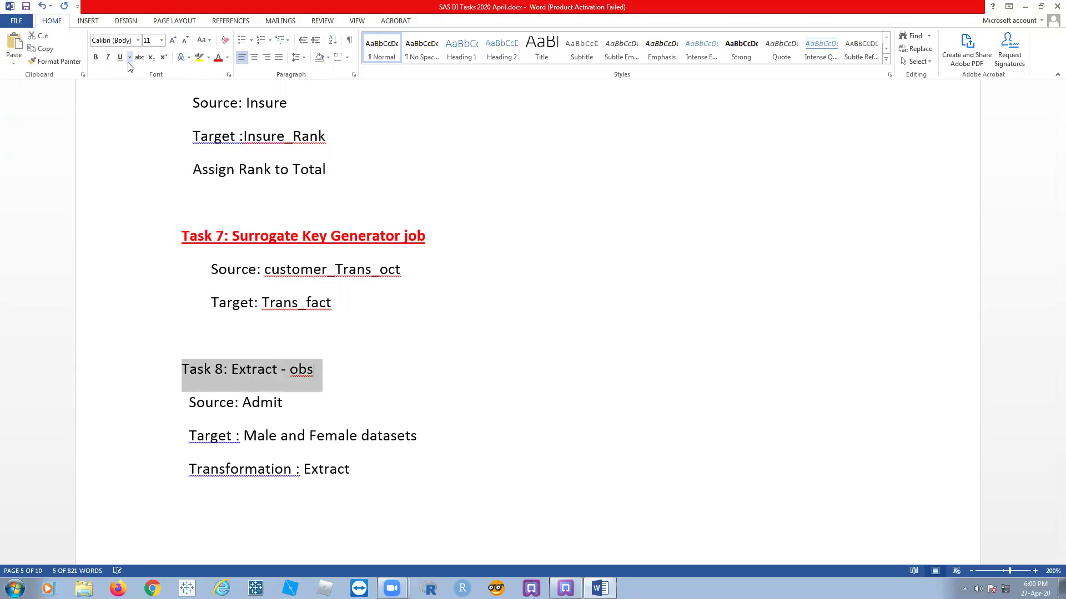
key("ctrl+b")
key("ctrl+u")
left_click(217, 60)
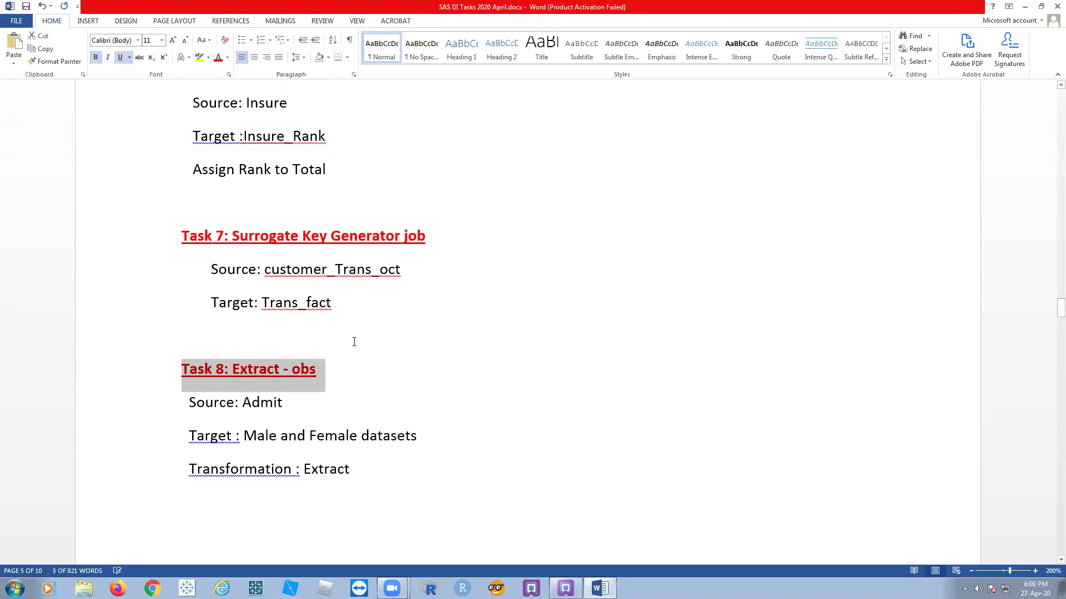
left_click(397, 367)
Review the source, target and transformation lines listed under Task 8
left_click_drag(185, 416, 292, 411)
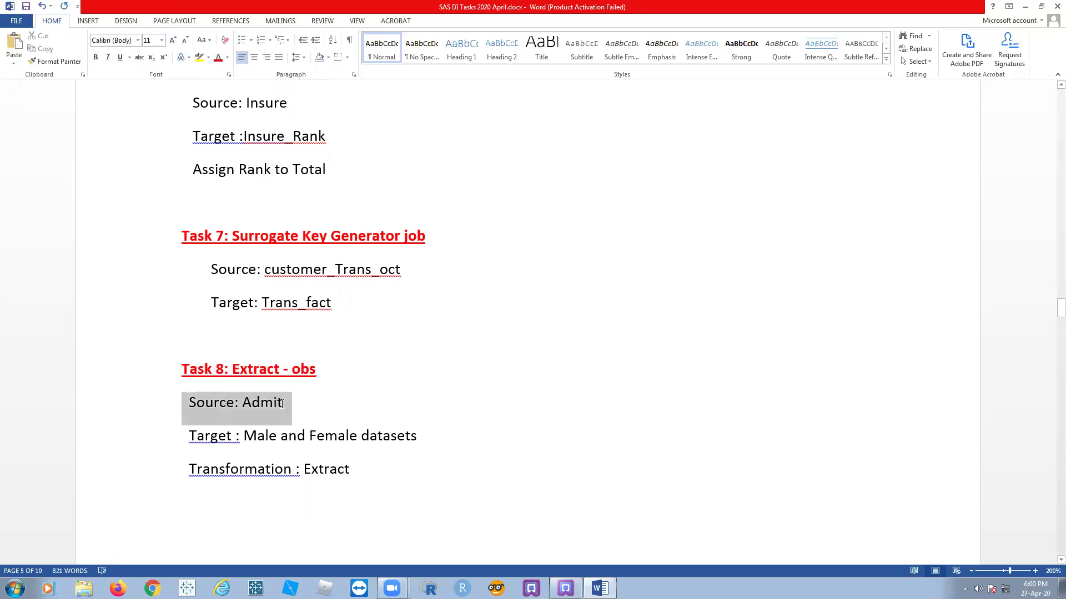
left_click(394, 414)
scroll(396, 408, "down", 3)
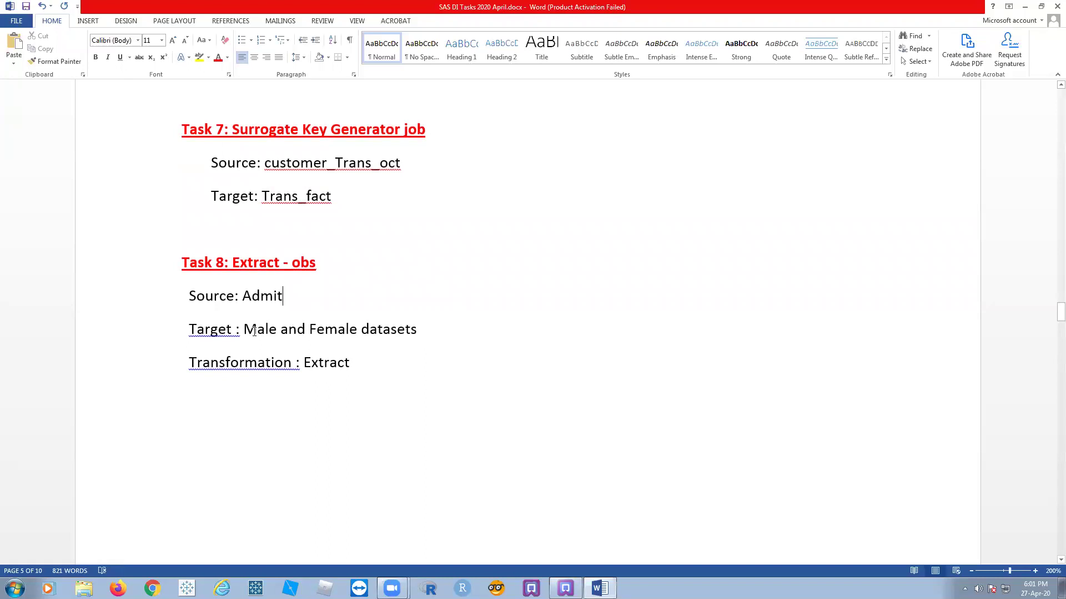
key("Down")
key("End")
left_click(388, 402)
scroll(388, 369, "down", 9)
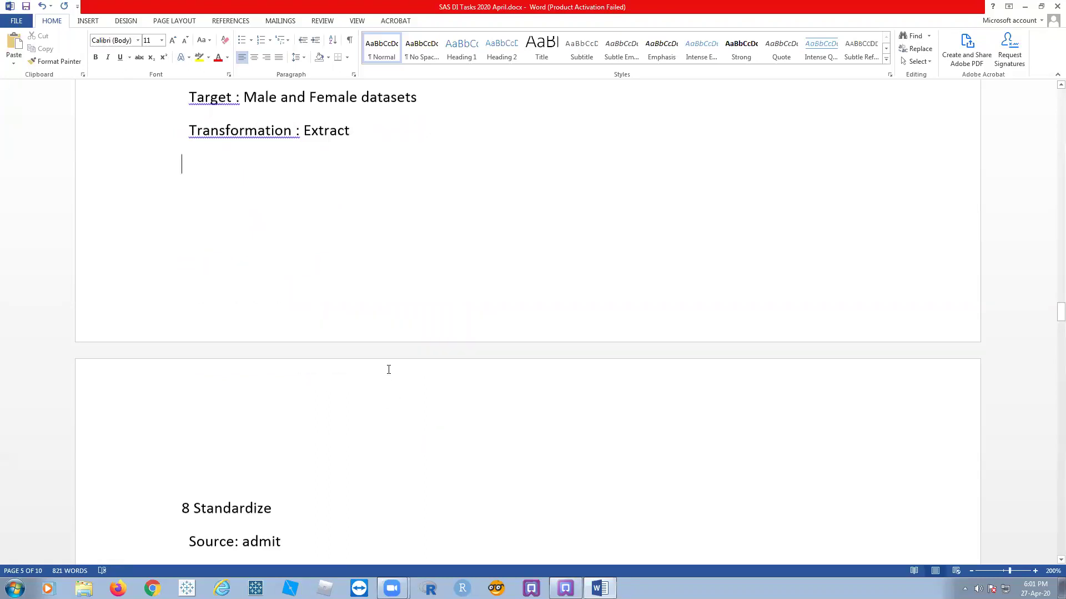
scroll(388, 372, "up", 8)
scroll(388, 372, "up", 1)
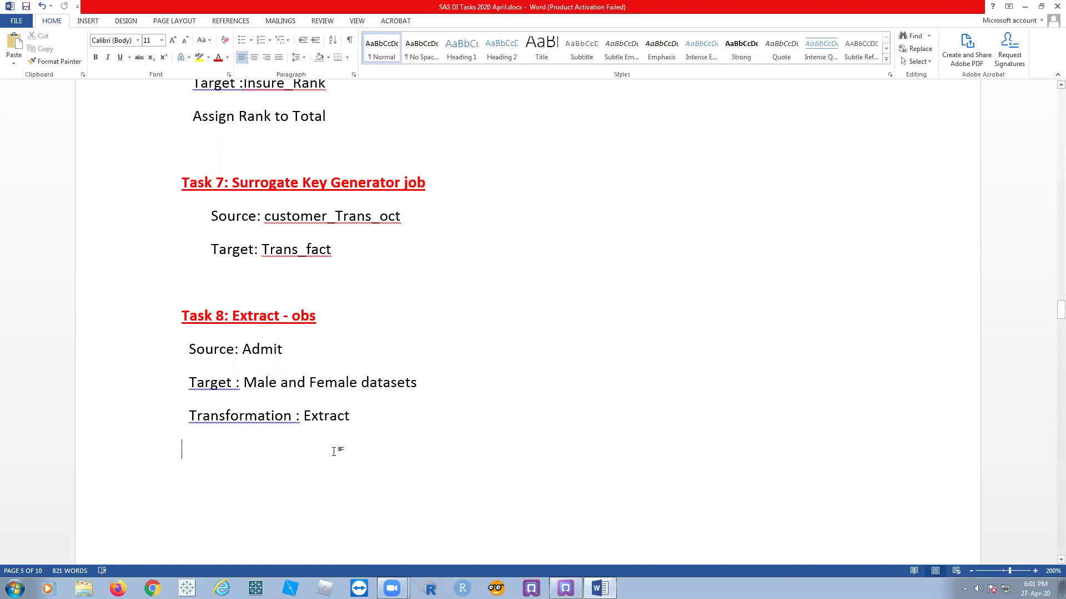
Switch to SAS Data Integration Studio and delete the misplaced SK_Cust_Oct table from the Jobs folder
key("alt+Tab")
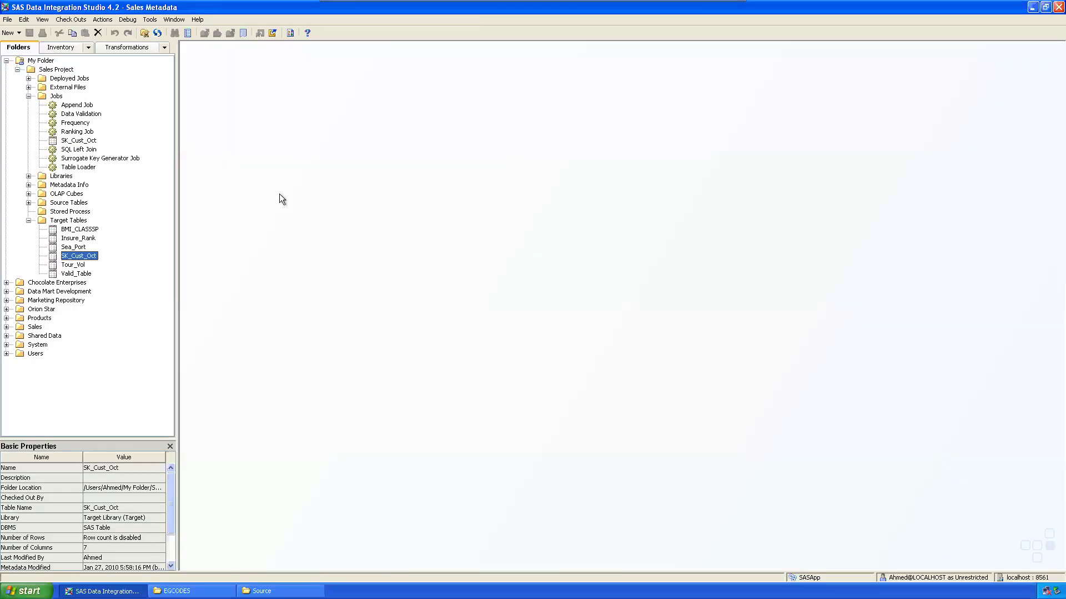
left_click(121, 48)
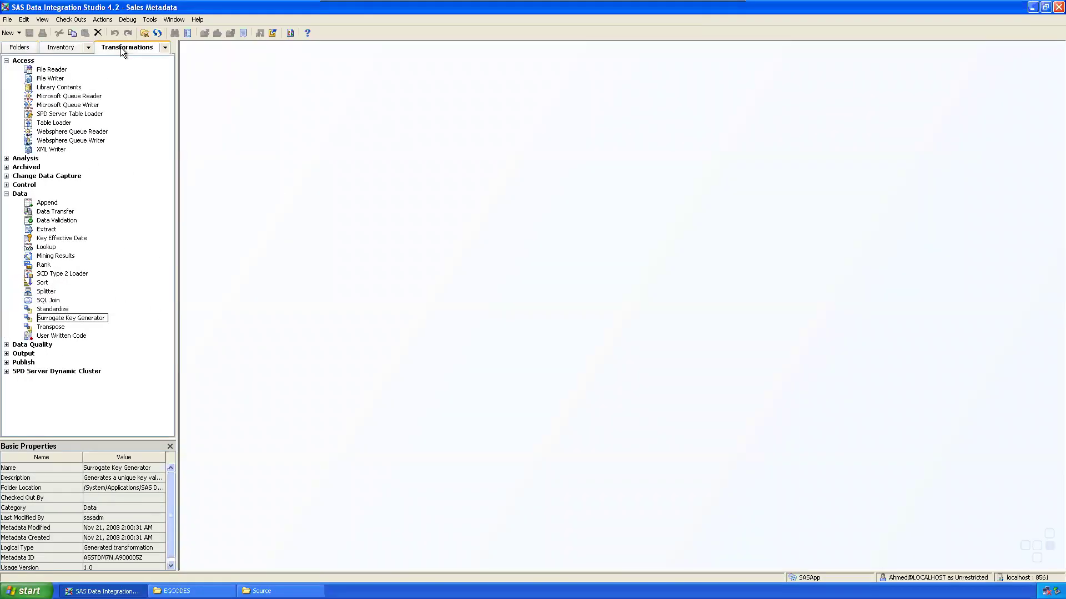
left_click(21, 49)
left_click_drag(78, 141, 68, 224)
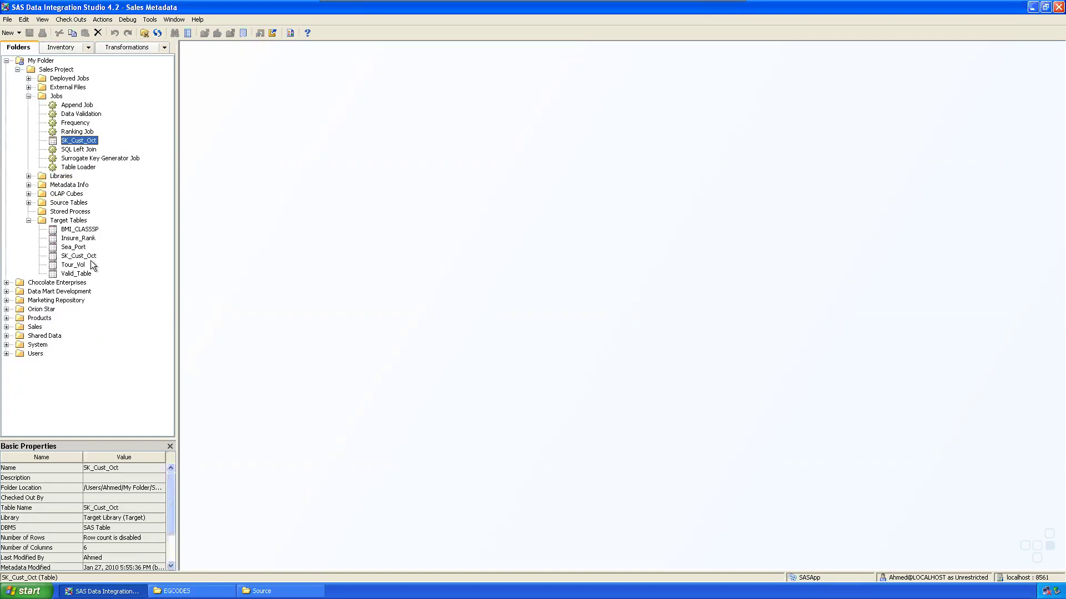
right_click(77, 142)
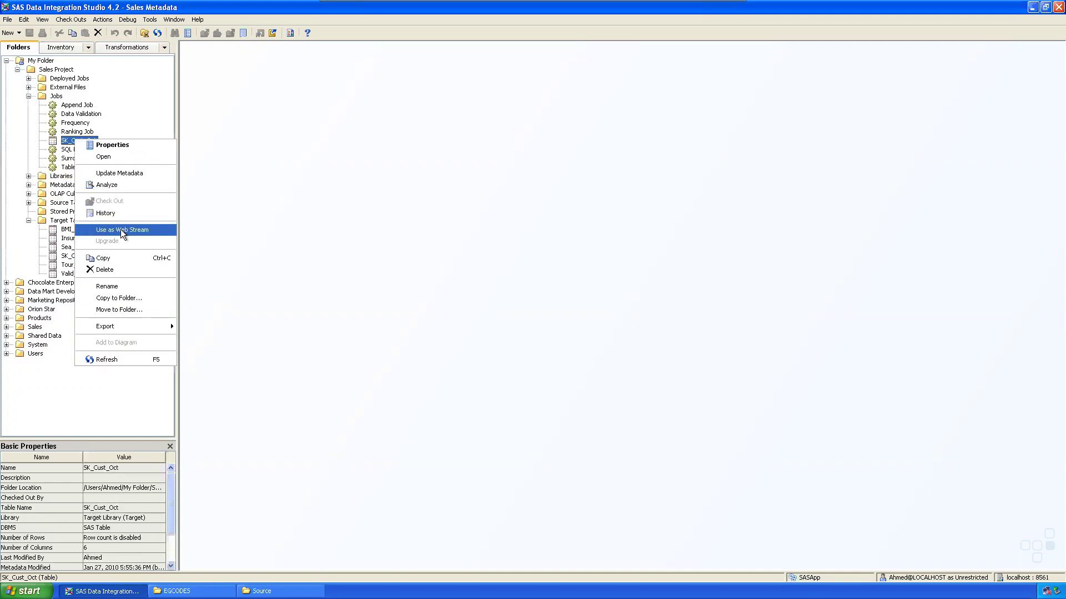
left_click(113, 270)
left_click(516, 312)
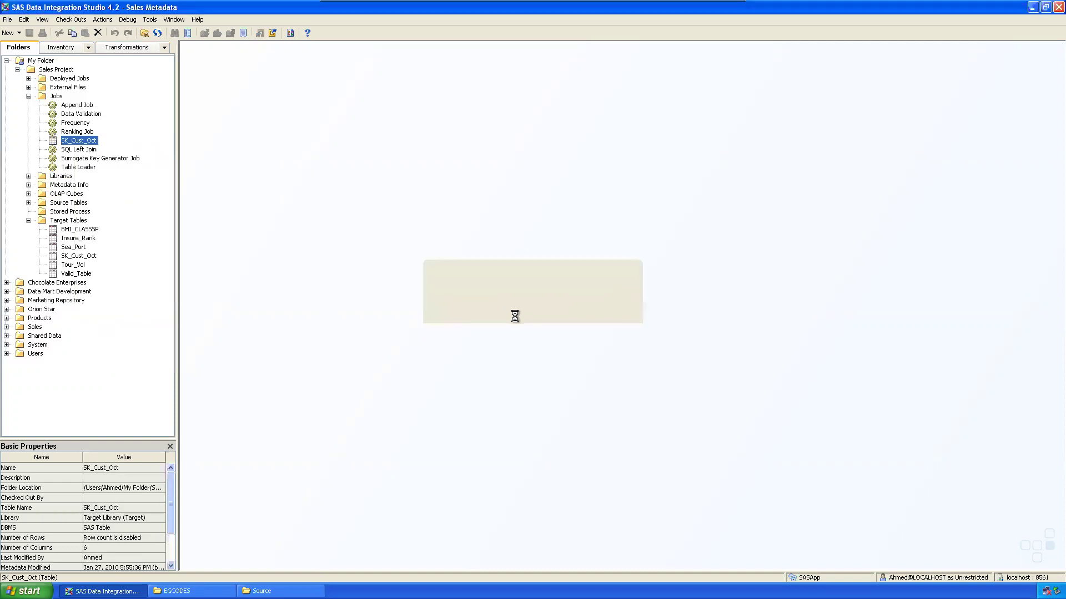
Locate the Extract transformation and examine the Sex column in the CLASSSP source table's data
left_click(115, 47)
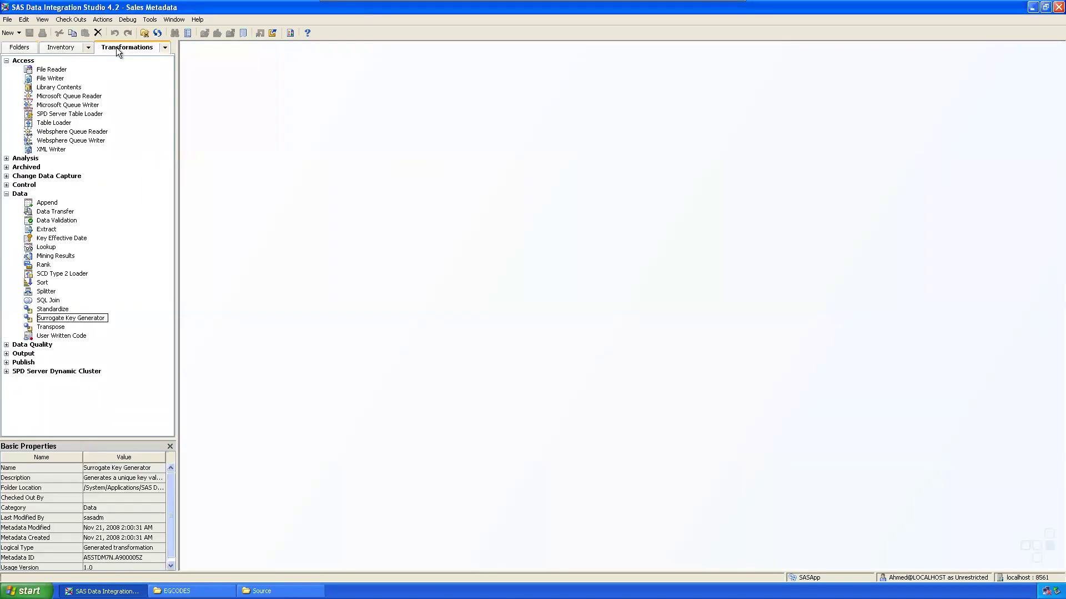
left_click(46, 230)
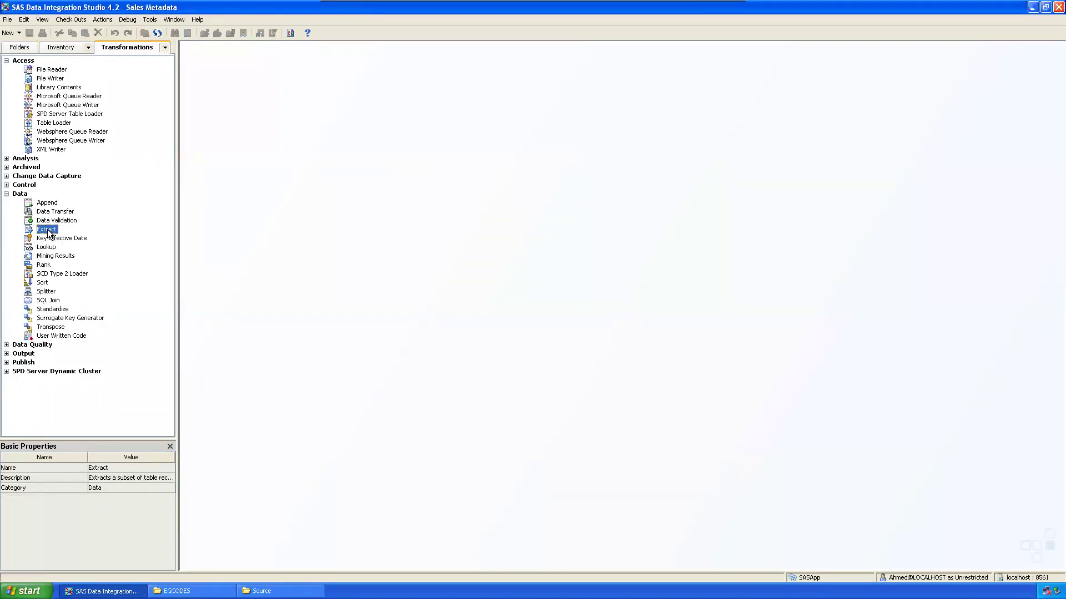
left_click(22, 49)
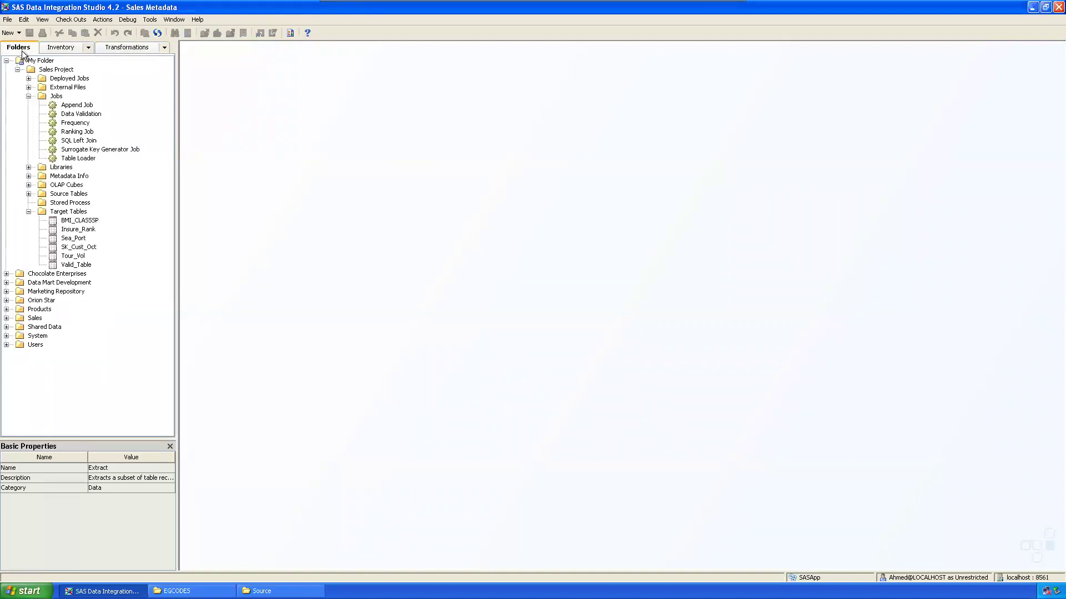
left_click(29, 194)
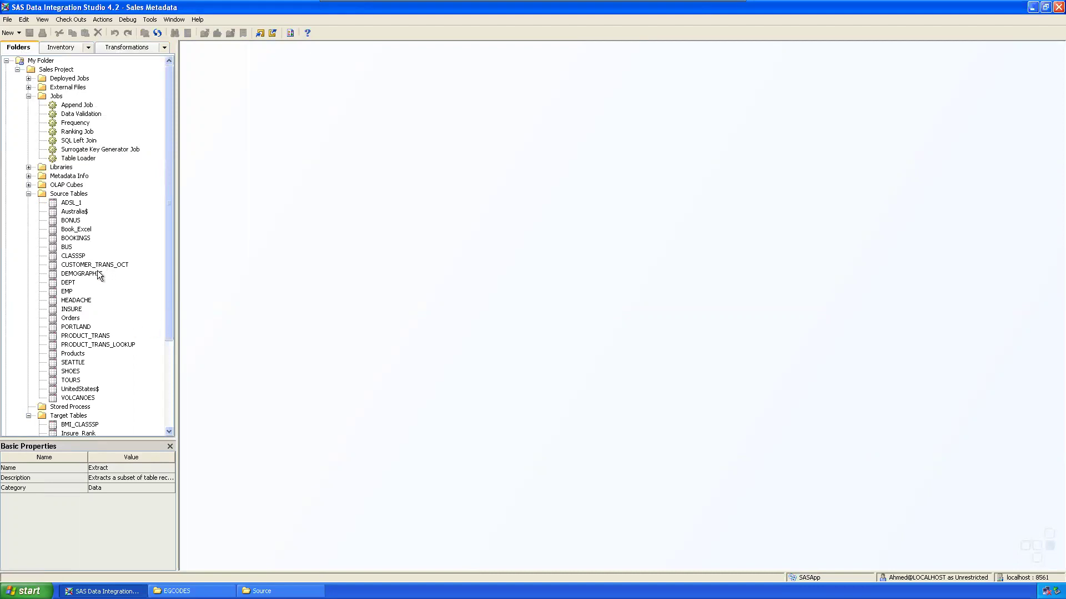
left_click(78, 256)
right_click(78, 255)
left_click(118, 276)
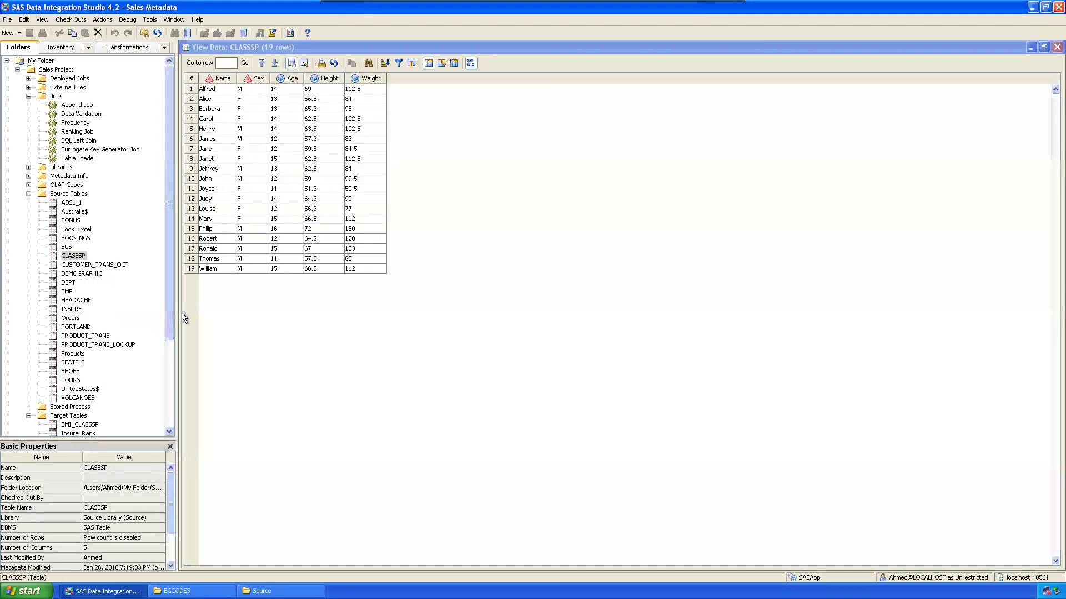
left_click_drag(253, 90, 252, 222)
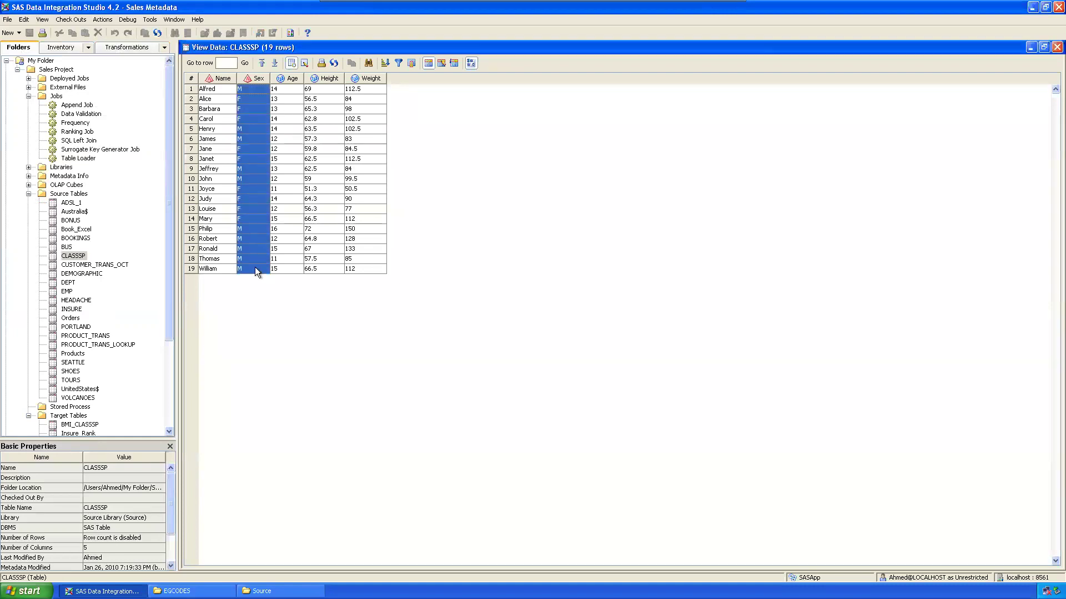
left_click(1057, 47)
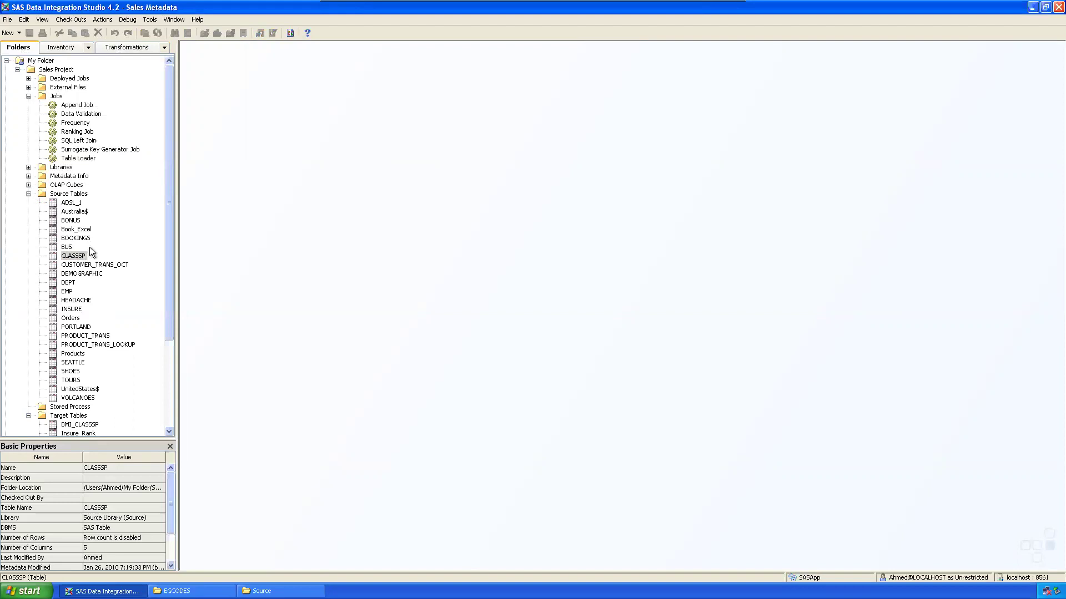
Start a new table named Male in the Target Tables folder and store it in the Target Library
scroll(167, 250, "down", 2)
right_click(69, 356)
mouse_move(122, 394)
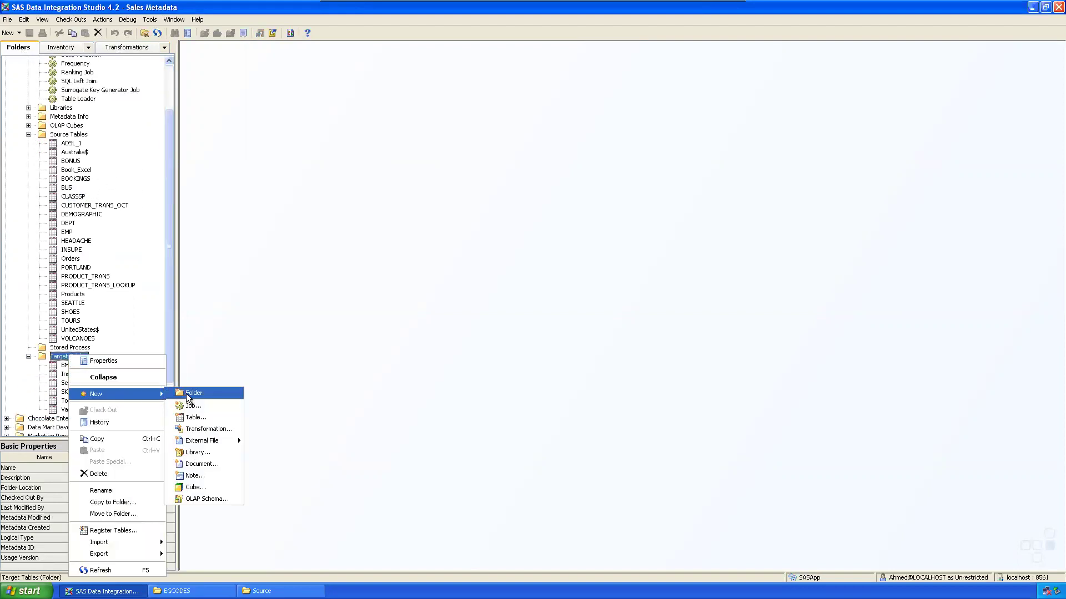
left_click(195, 417)
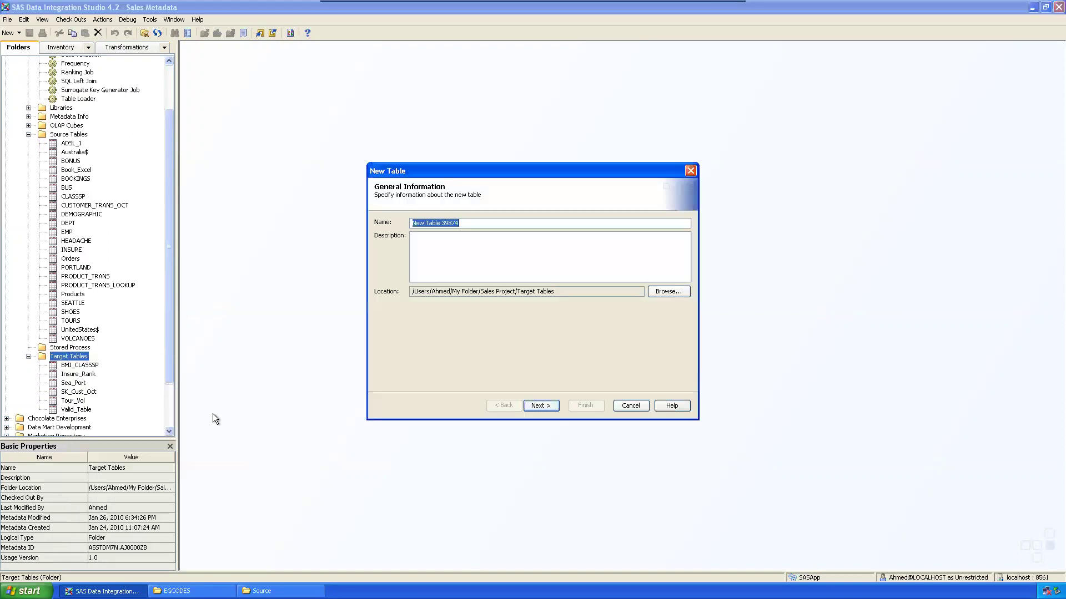
left_click(540, 406)
left_click(615, 239)
scroll(454, 315, "down", 3)
left_click(451, 312)
left_click(540, 406)
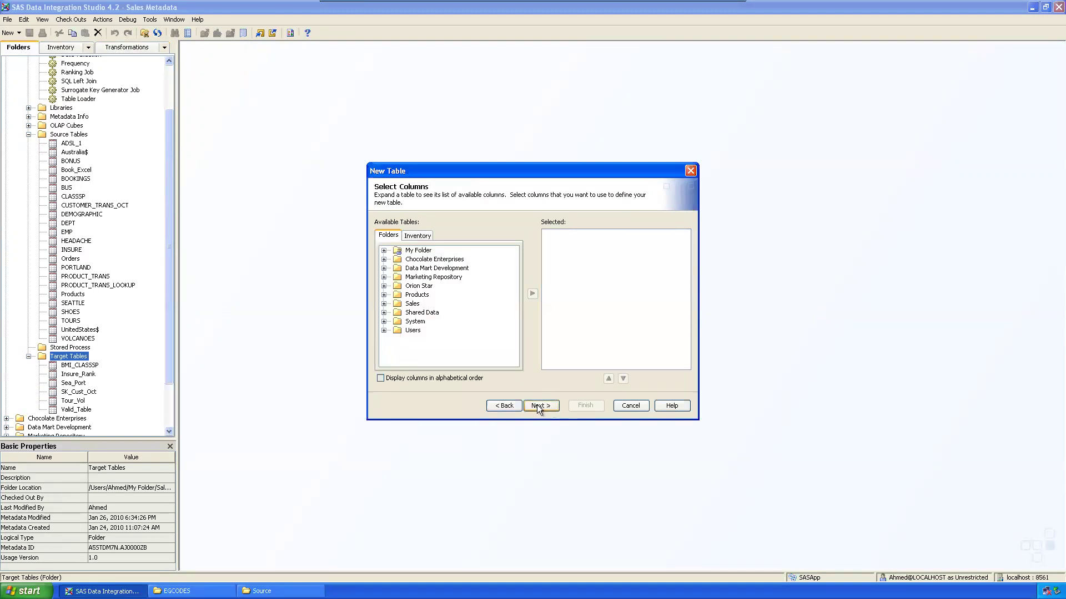
Add all columns of the CLASSSP source table to the Male table and finish creating it
left_click(384, 250)
left_click(395, 259)
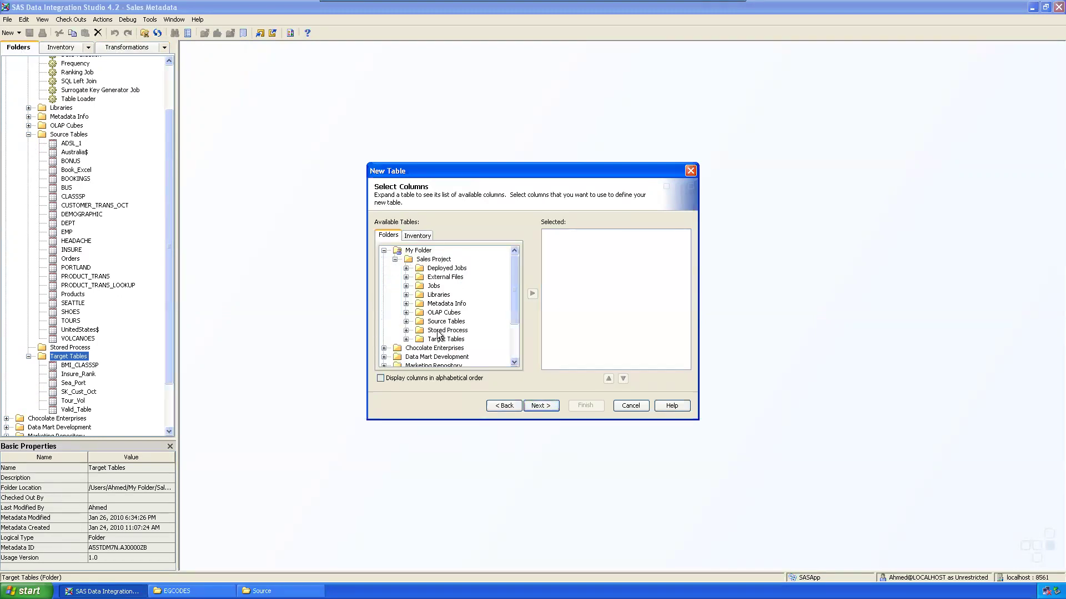
left_click(406, 322)
left_click(451, 313)
left_click(533, 294)
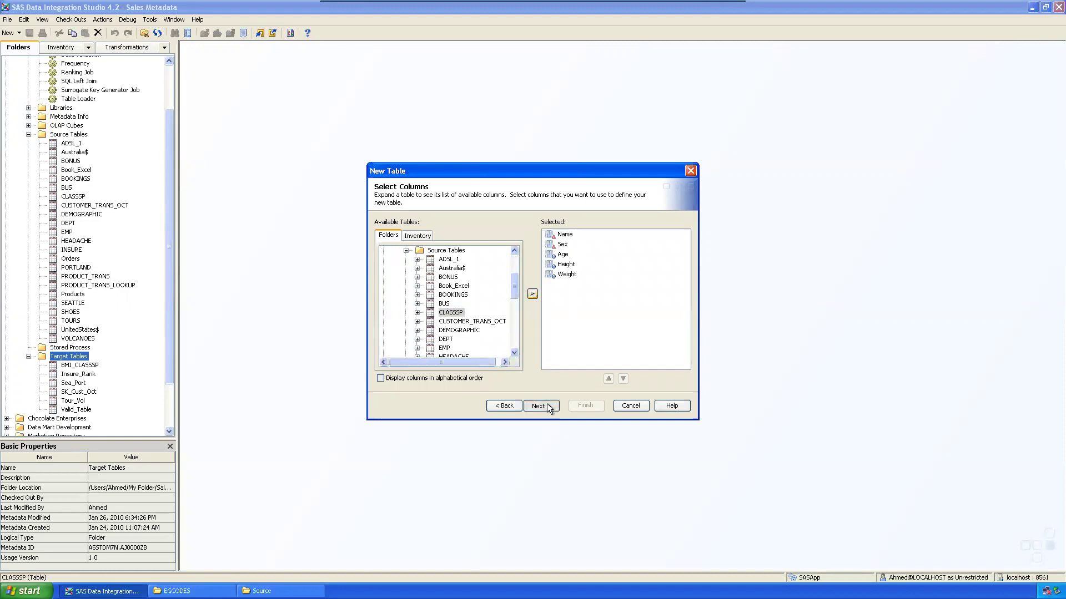
left_click(548, 406)
left_click(552, 405)
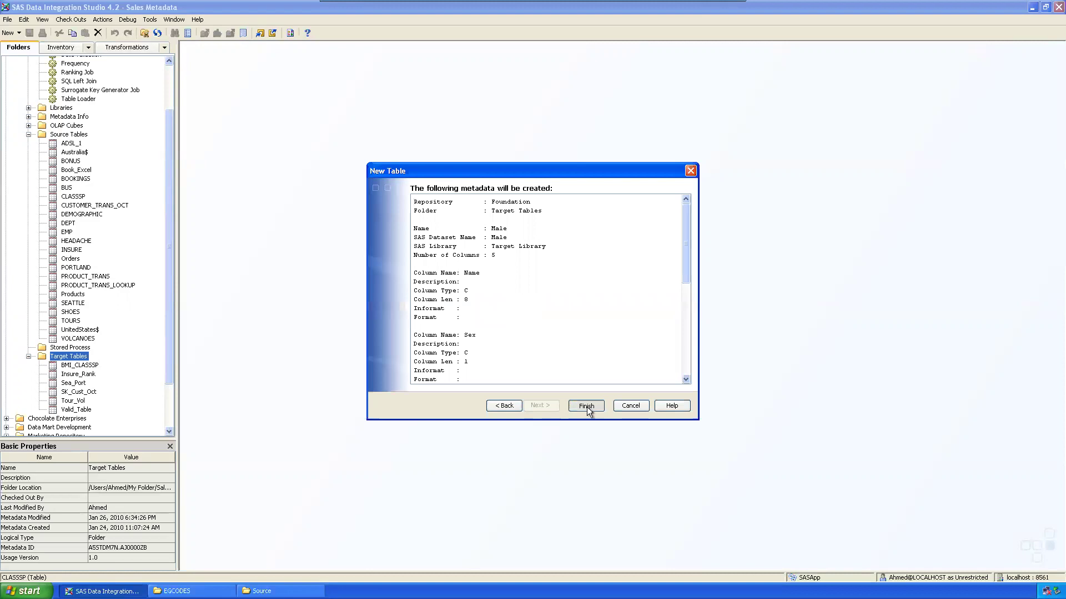
left_click(588, 407)
Start a new table named Female in the Target Tables folder and store it in the Target Library
right_click(83, 357)
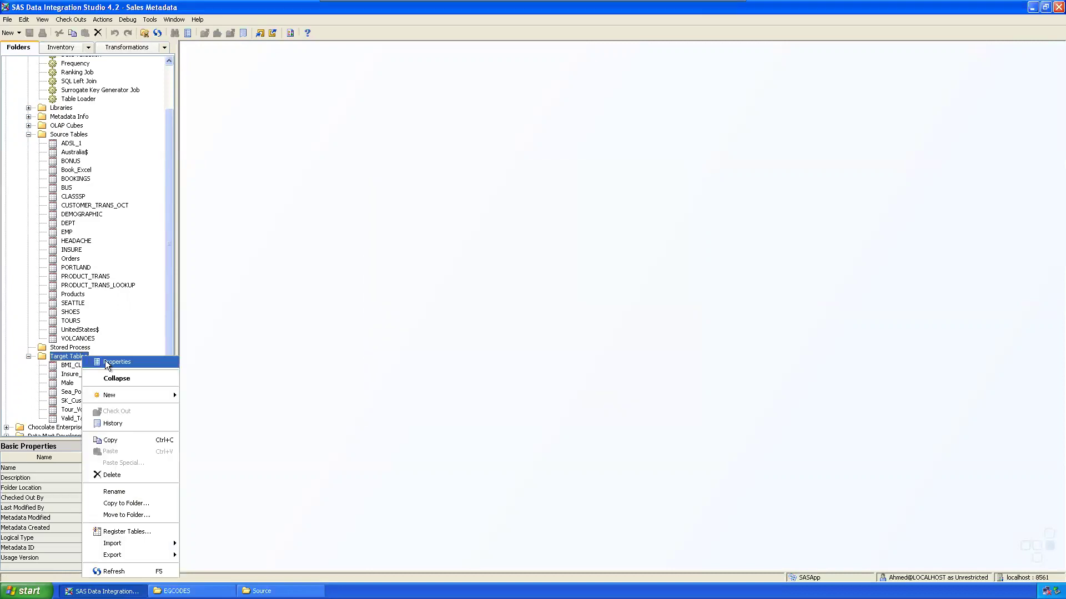
mouse_move(128, 391)
left_click(215, 420)
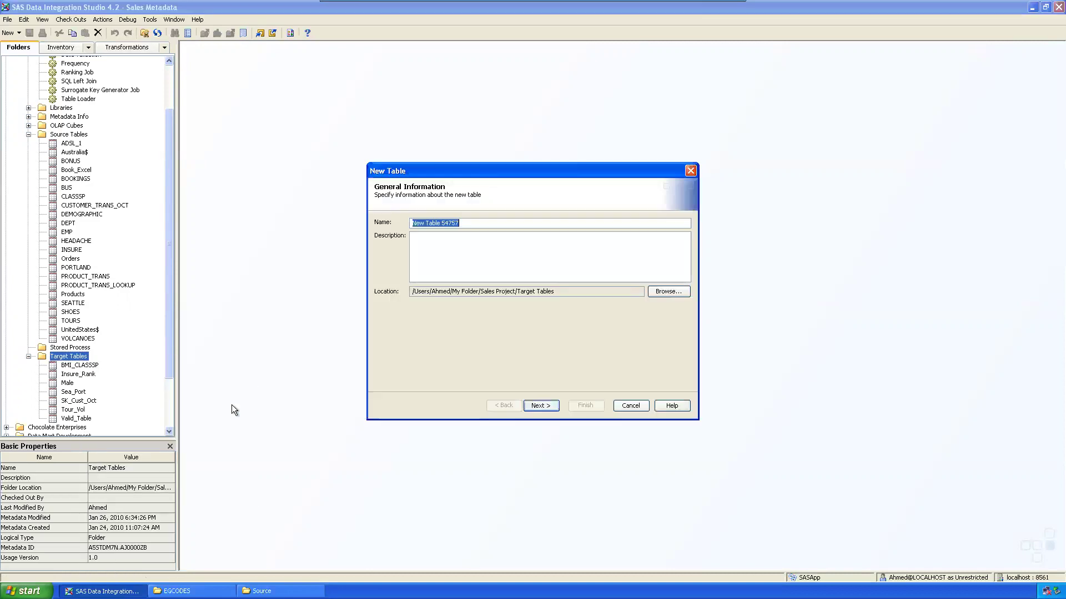
type("Female")
key("Return")
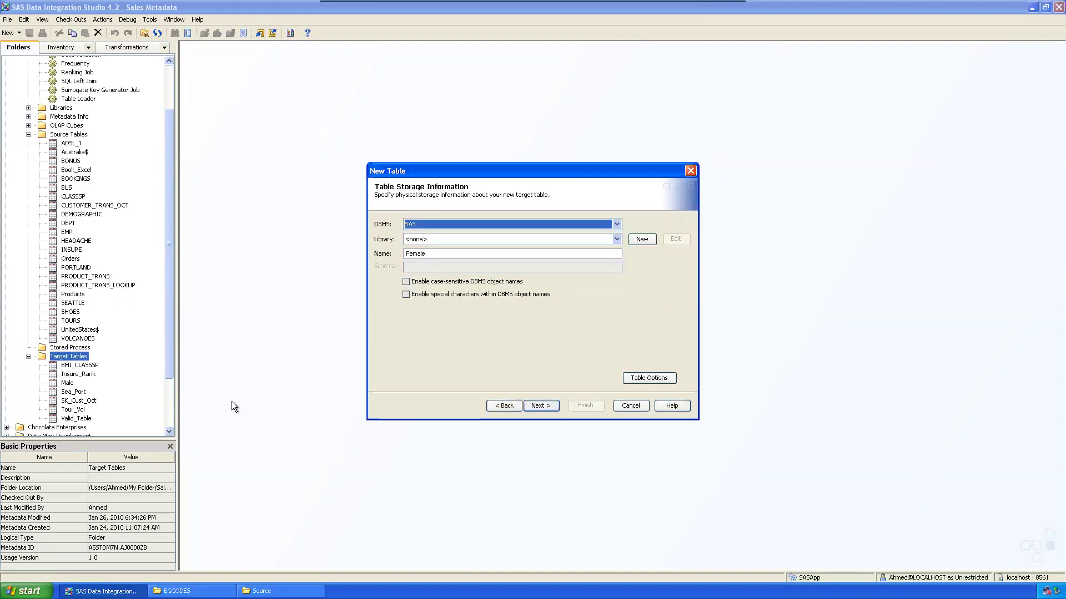
left_click(616, 239)
scroll(588, 288, "down", 3)
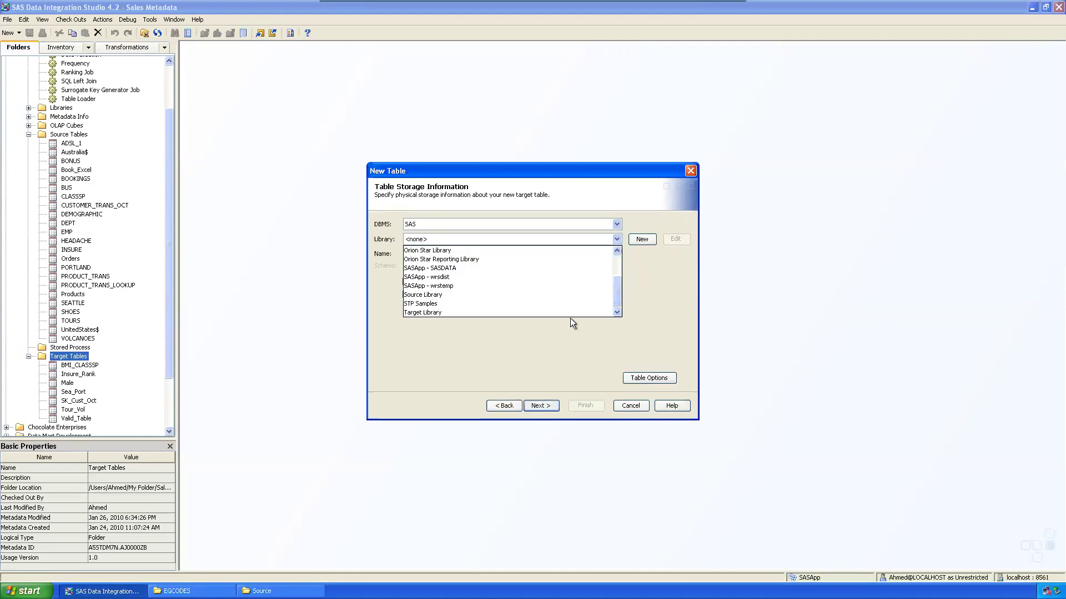
left_click(425, 312)
left_click(539, 406)
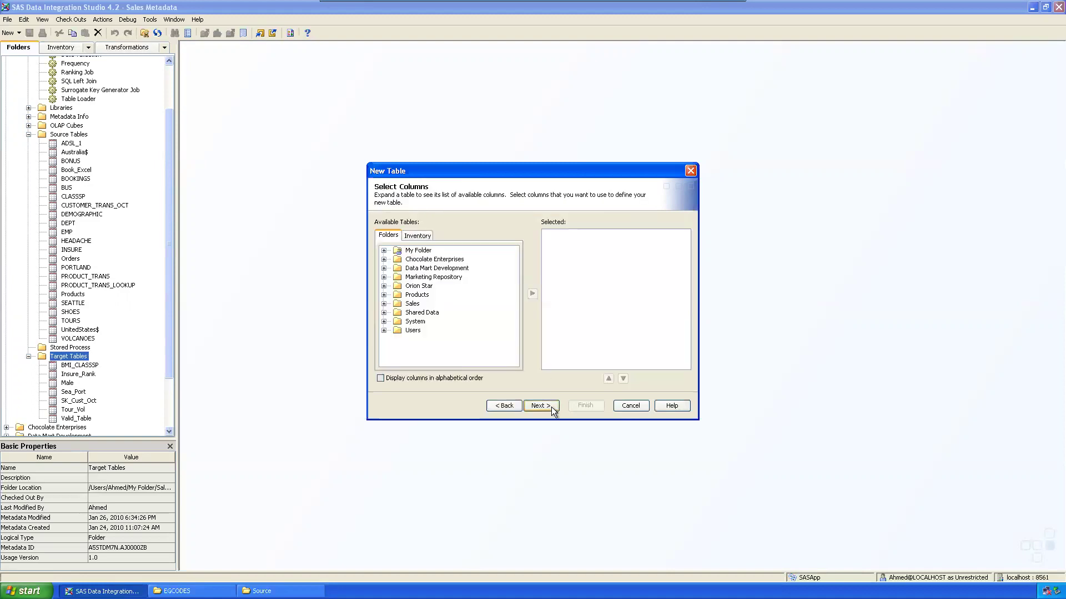
Add all columns of the Male target table to the Female table and finish creating it
left_click(395, 259)
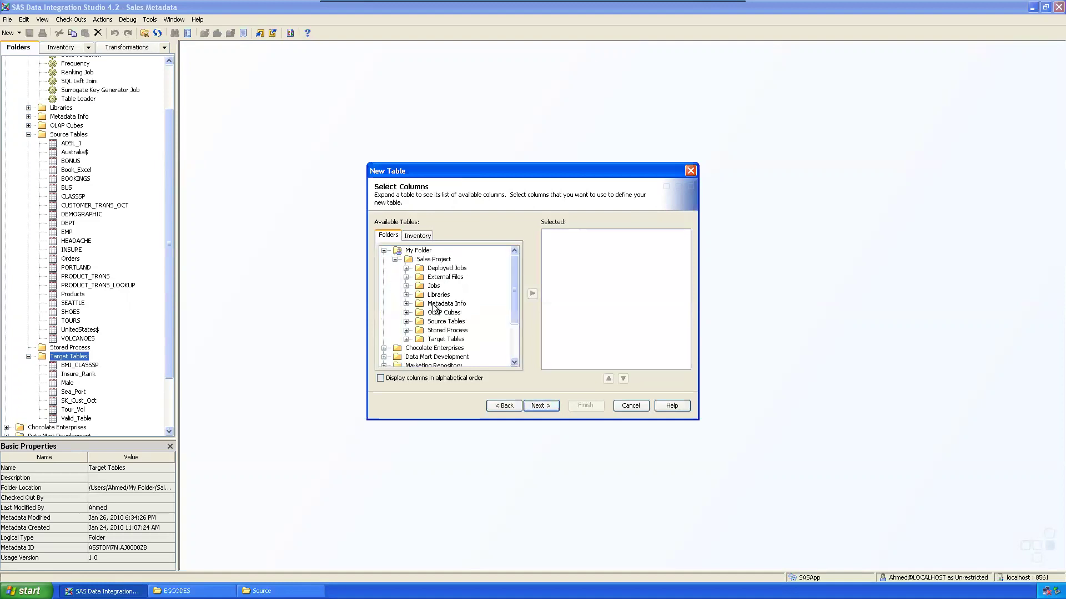
left_click(406, 347)
left_click(450, 327)
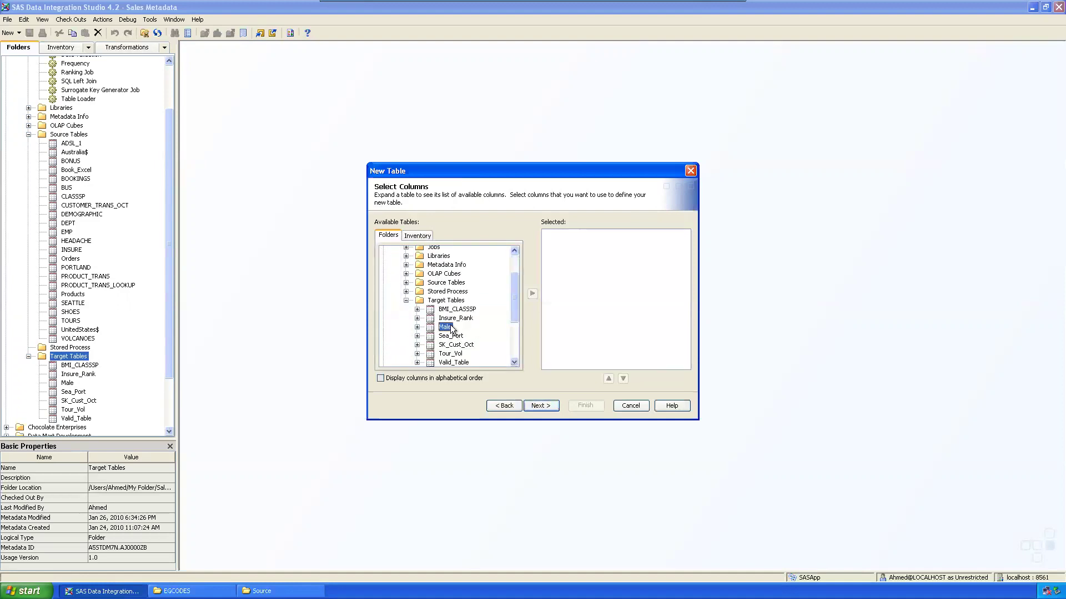
left_click(532, 293)
left_click(541, 406)
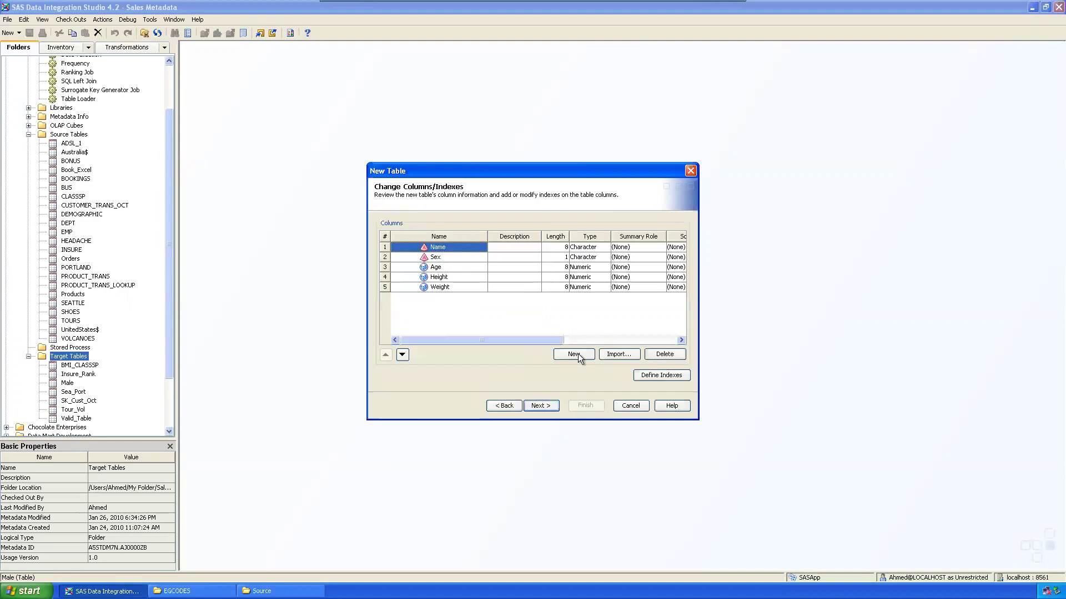
left_click(548, 402)
left_click(584, 407)
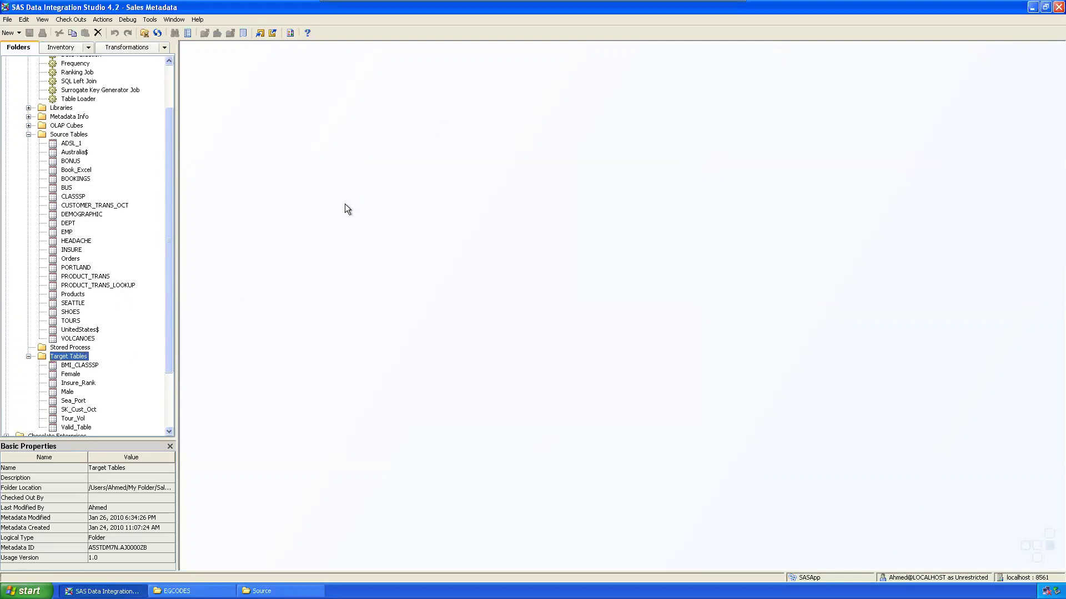
Create a new job named Extract Job in the Jobs folder of the Sales Project
scroll(168, 92, "up", 2)
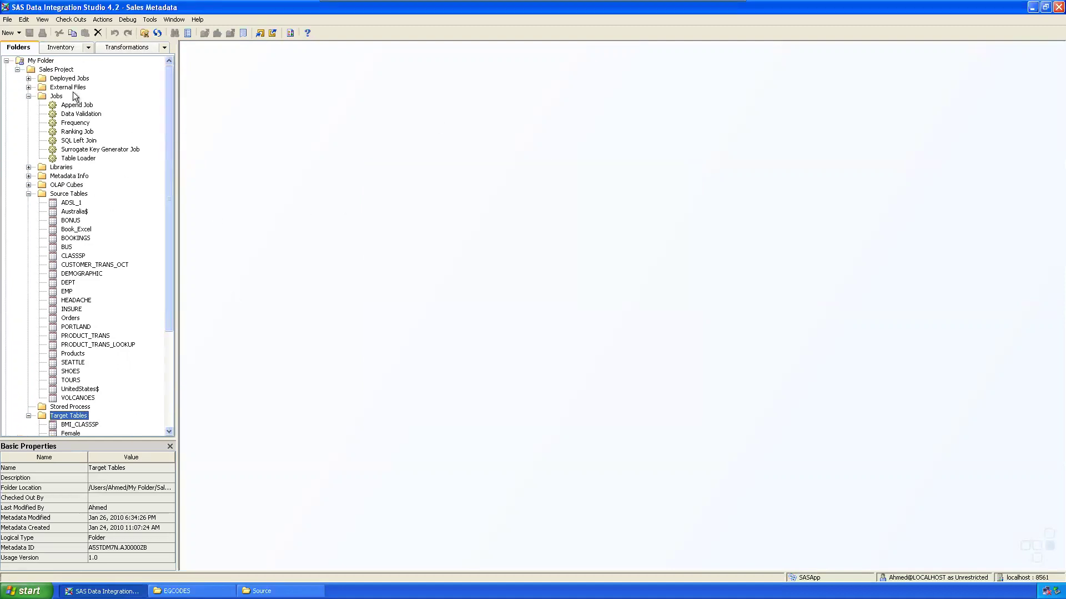
left_click(56, 96)
right_click(57, 96)
mouse_move(98, 133)
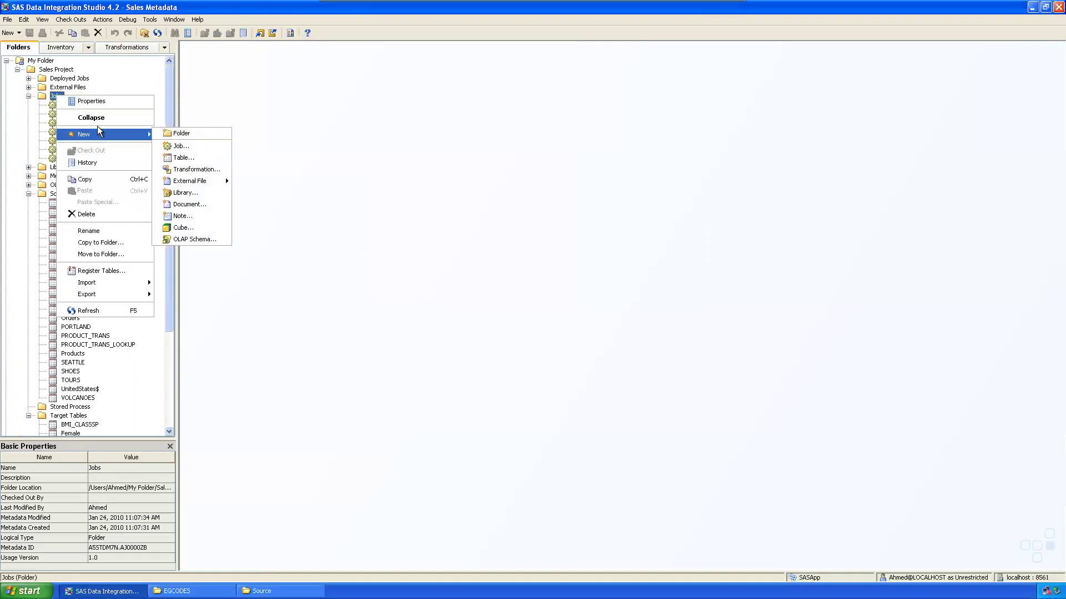
left_click(195, 146)
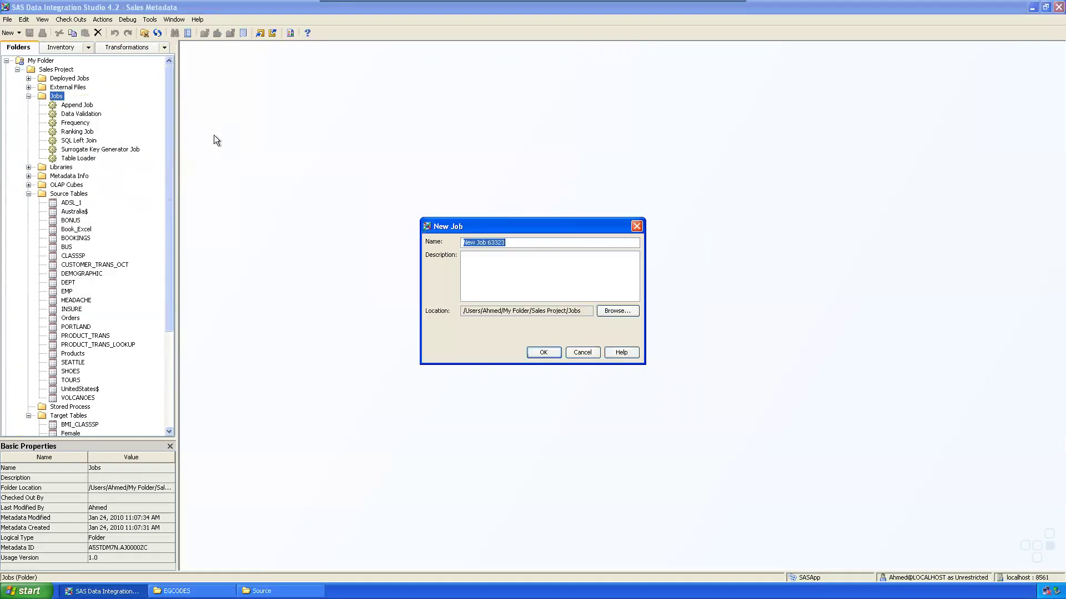
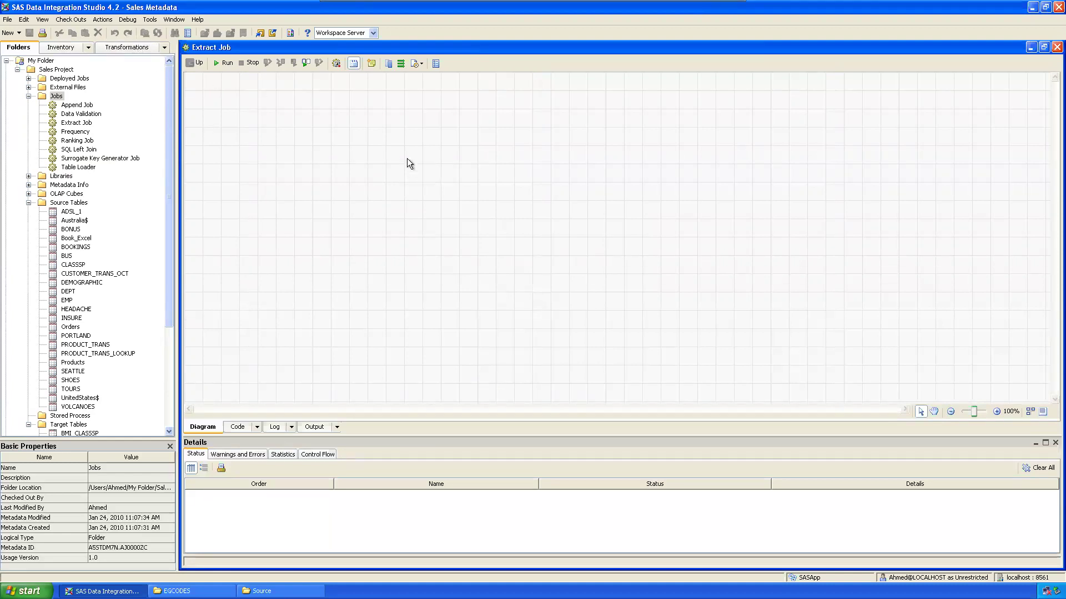
Place the CLASSSP source table in the job diagram and connect it to a new Extract transformation
left_click_drag(75, 265, 361, 115)
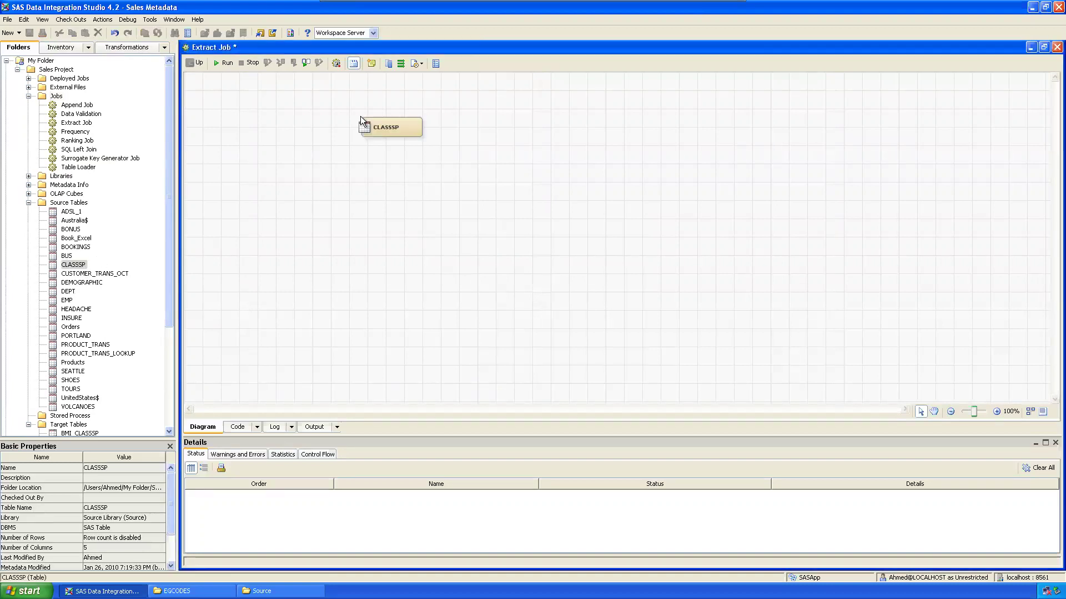
left_click(125, 48)
left_click_drag(47, 229, 399, 197)
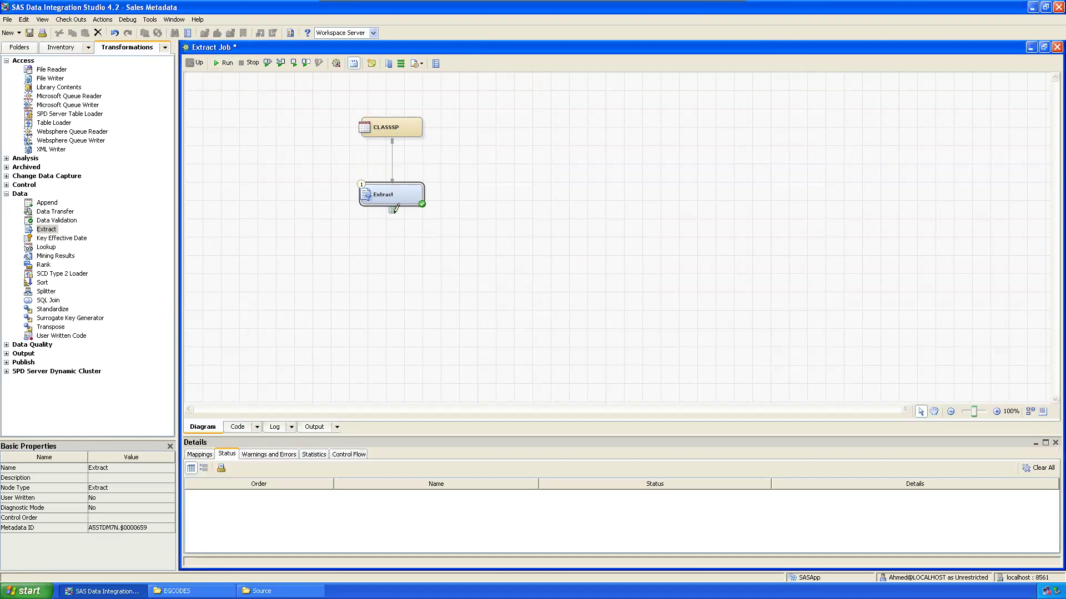
Add two Table Loader transformations below Extract and connect the Extract output to both of them
left_click(25, 48)
left_click(125, 49)
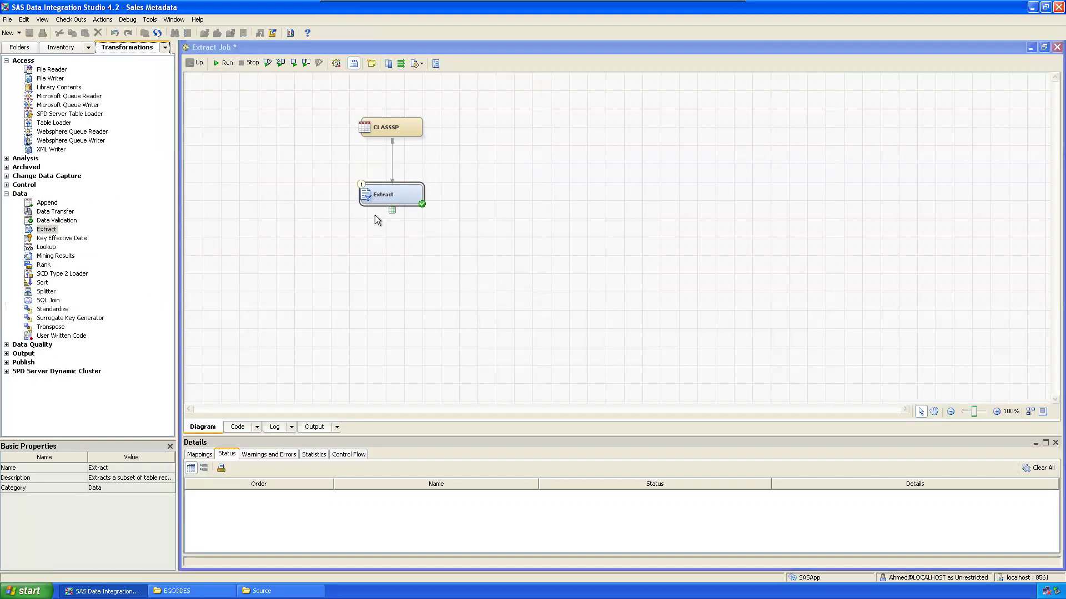
left_click_drag(63, 124, 295, 257)
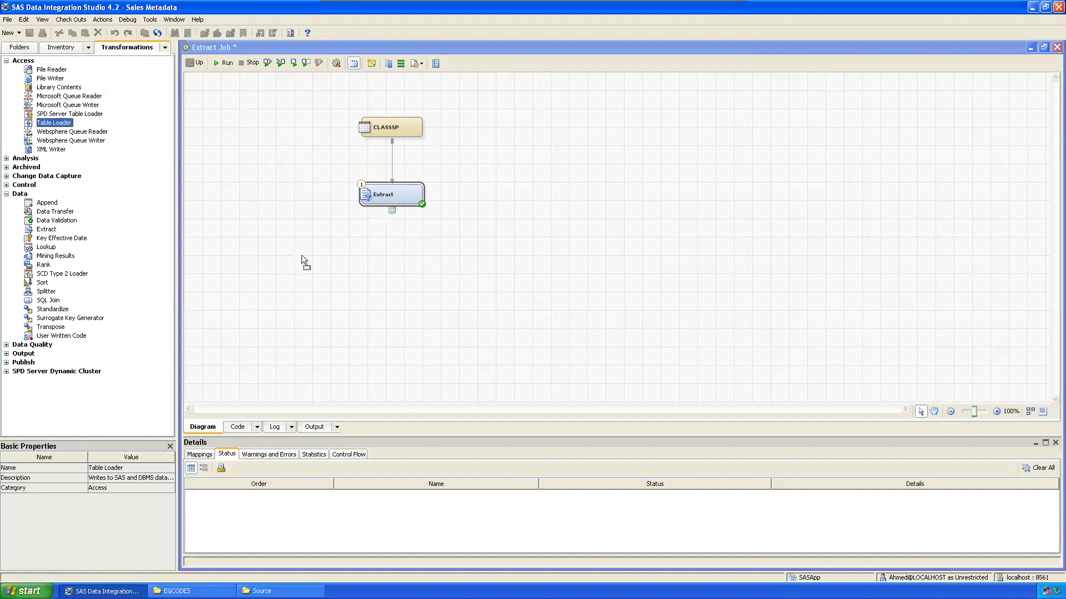
left_click_drag(108, 145, 316, 267)
left_click_drag(54, 123, 516, 294)
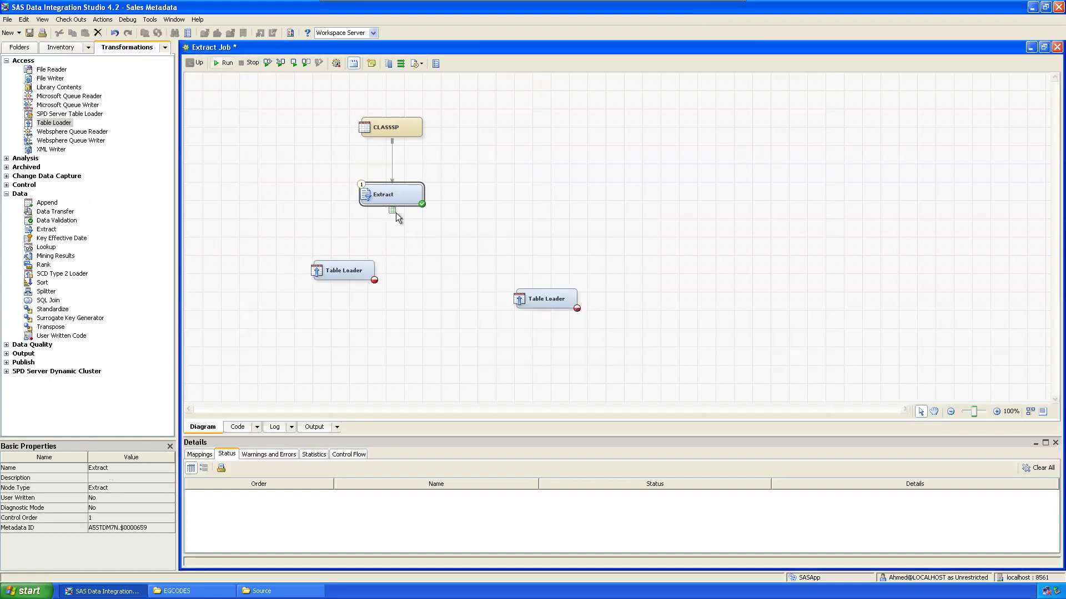
left_click(392, 211)
left_click_drag(392, 211, 353, 262)
left_click_drag(392, 211, 476, 267)
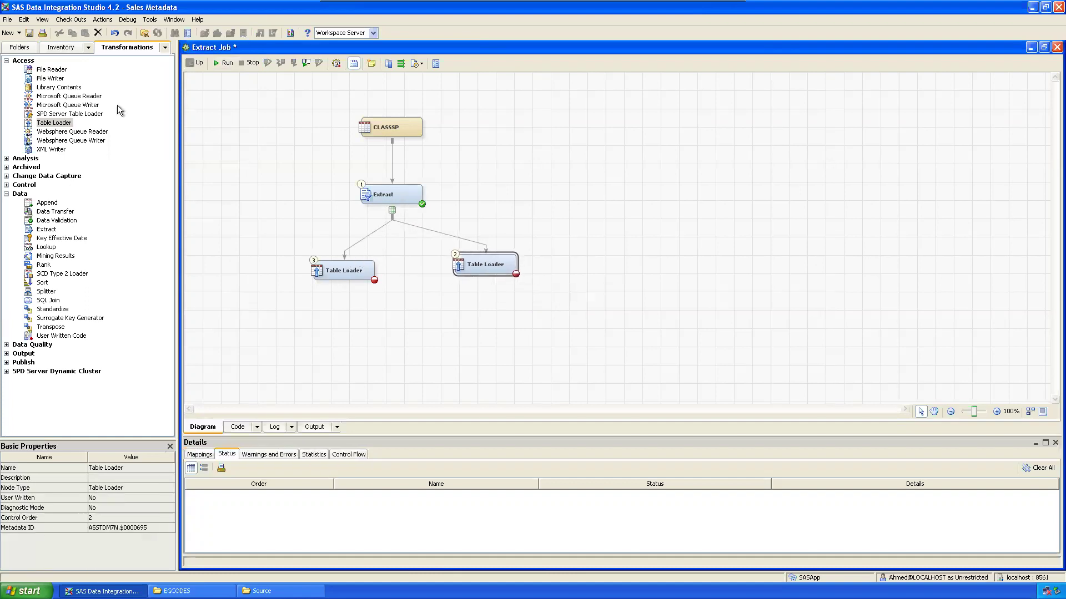
Place the Female and Male target tables in the diagram and connect each to its own Table Loader
left_click(20, 47)
left_click_drag(168, 291, 169, 319)
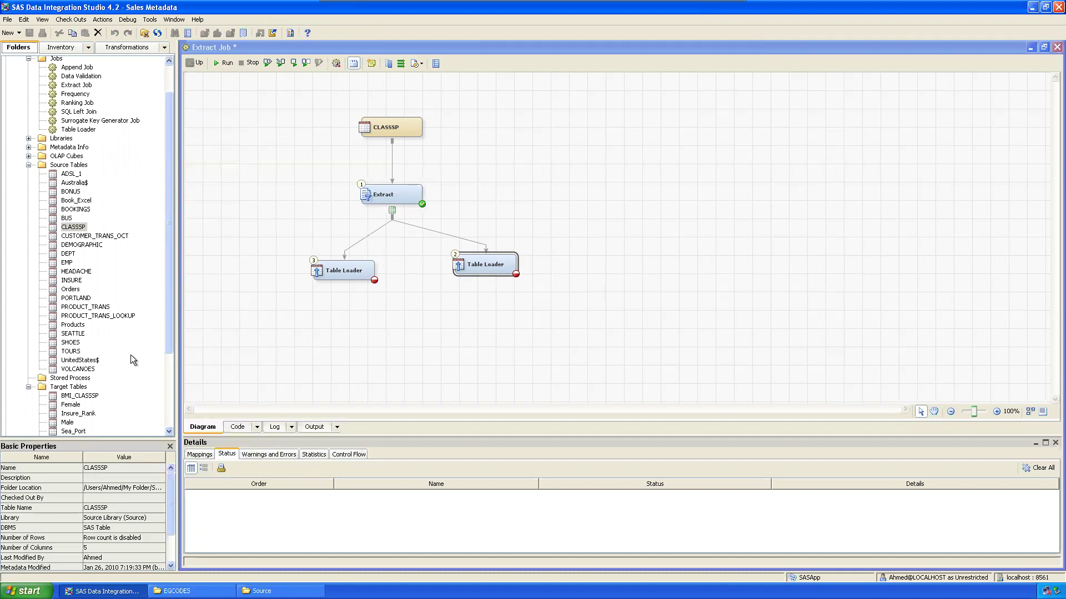
left_click_drag(171, 350, 132, 359)
left_click_drag(71, 340, 314, 332)
left_click_drag(67, 358, 519, 337)
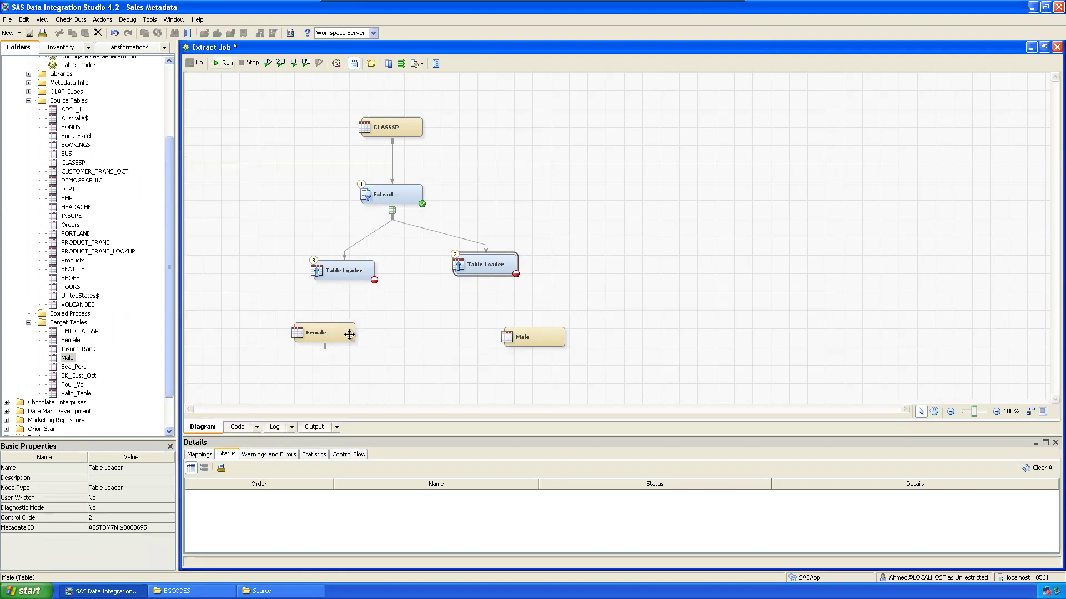
left_click_drag(486, 278, 533, 334)
left_click_drag(345, 284, 326, 329)
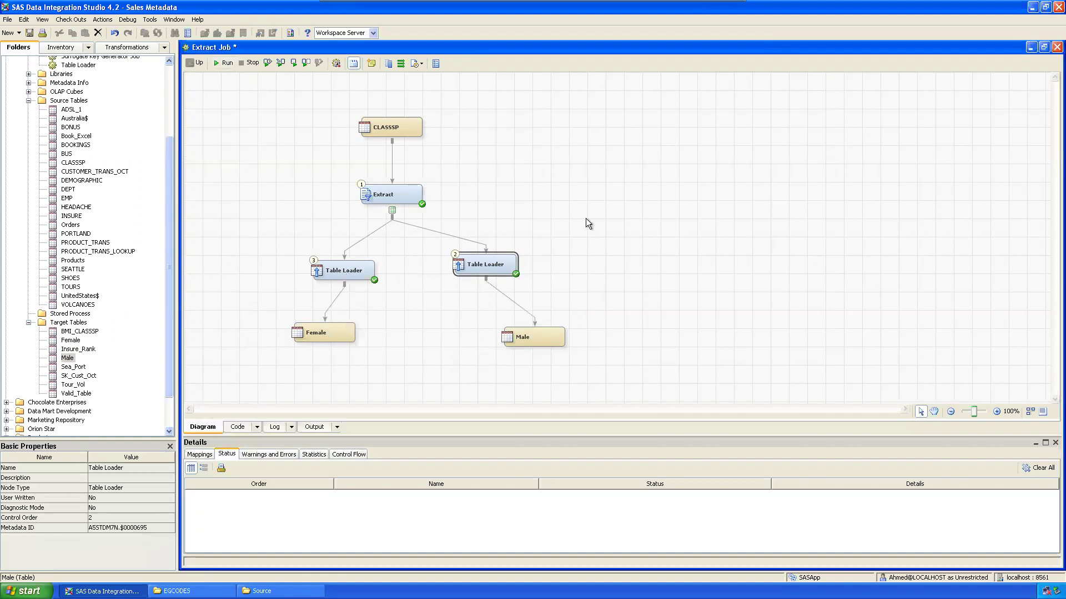
Auto-arrange the nodes of the job diagram and save the Extract Job
left_click(1030, 411)
left_click(741, 259)
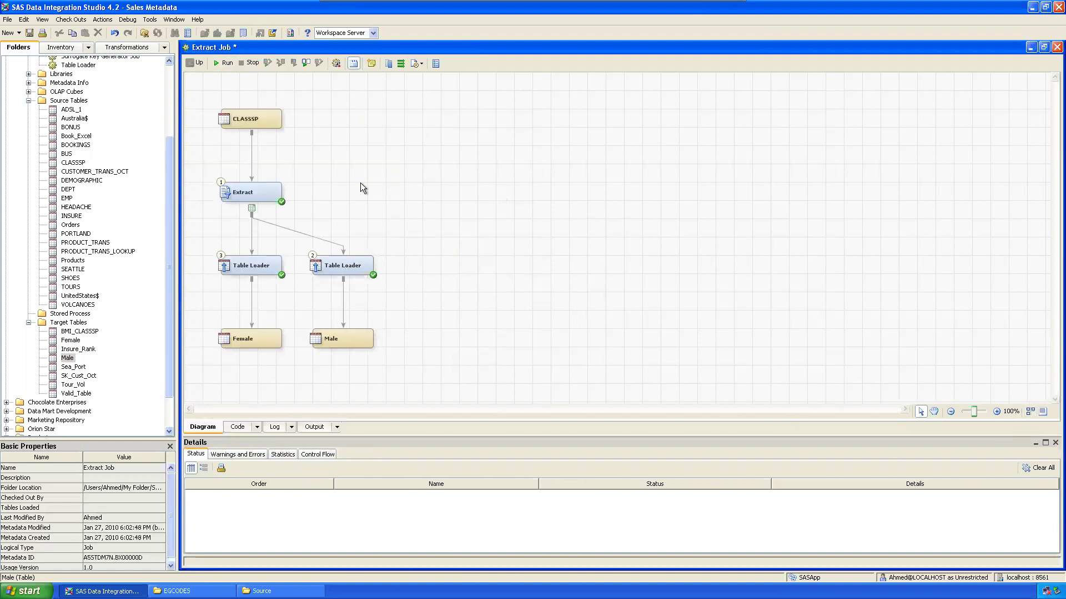
left_click(29, 33)
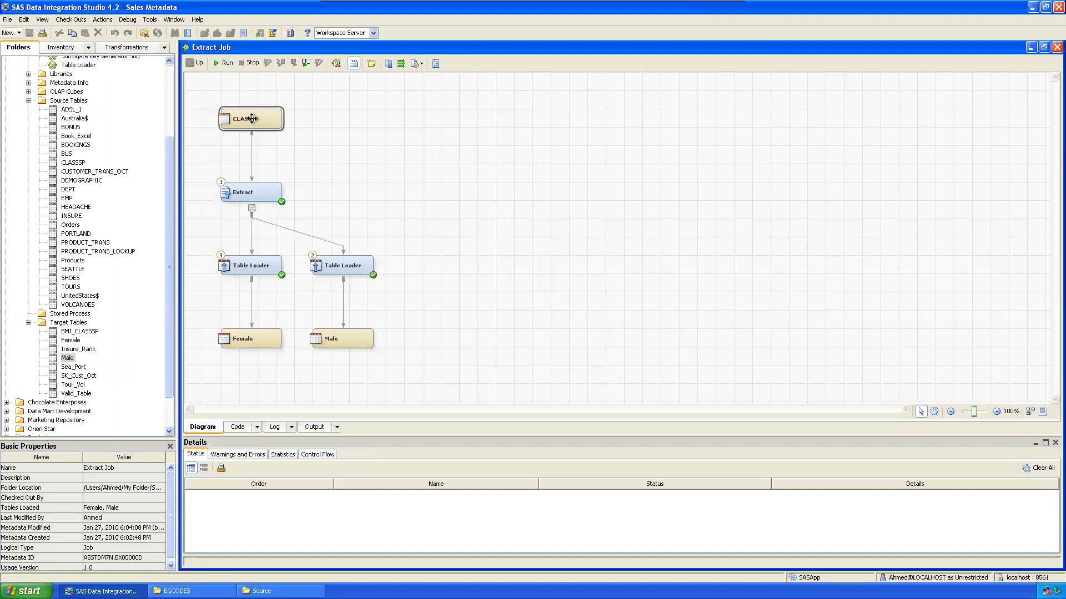
left_click(252, 208)
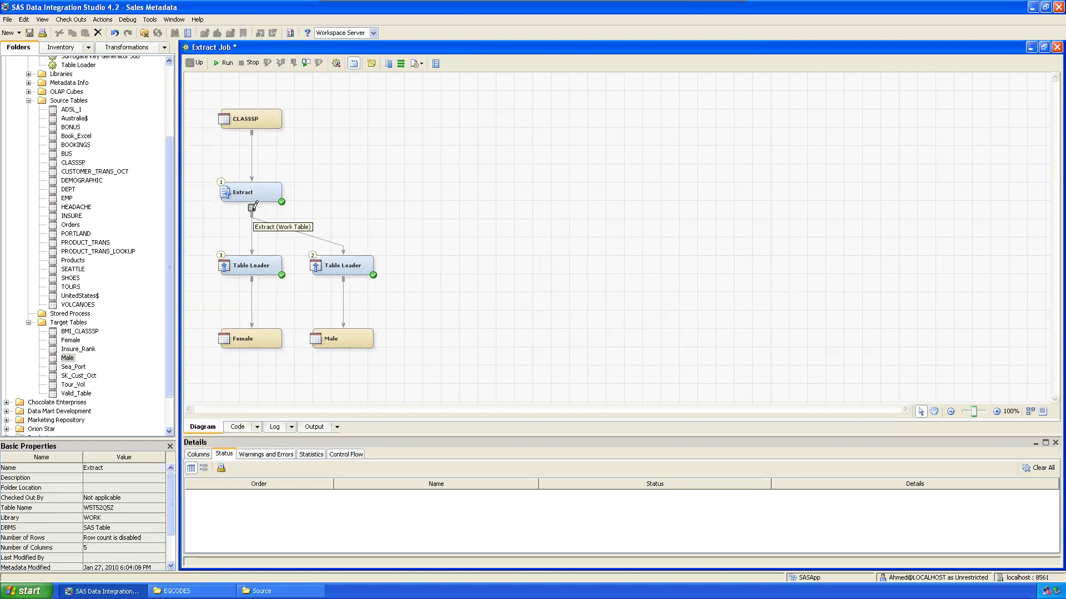
left_click(244, 266)
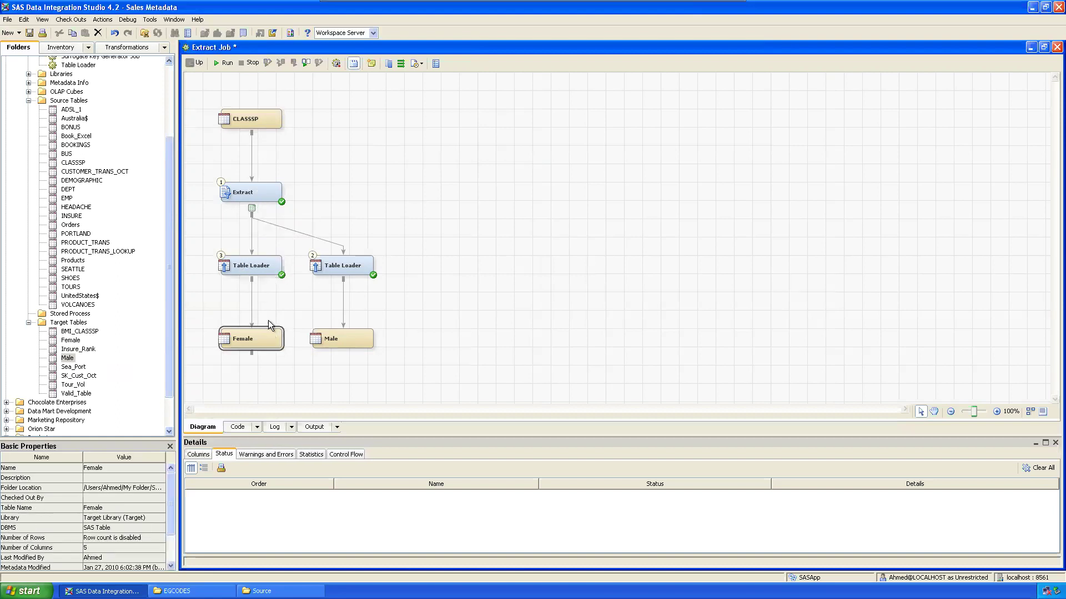
left_click(353, 261)
left_click(344, 336)
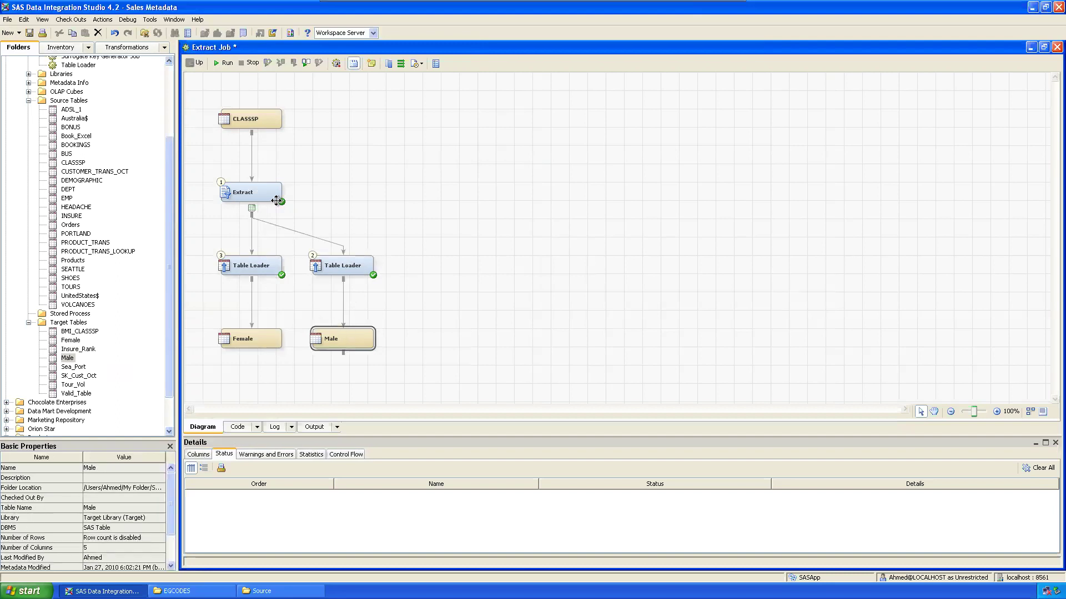
Define the Extract transformation's Where expression as Sex = 'F', using the Sex column of CLASSSP
right_click(250, 192)
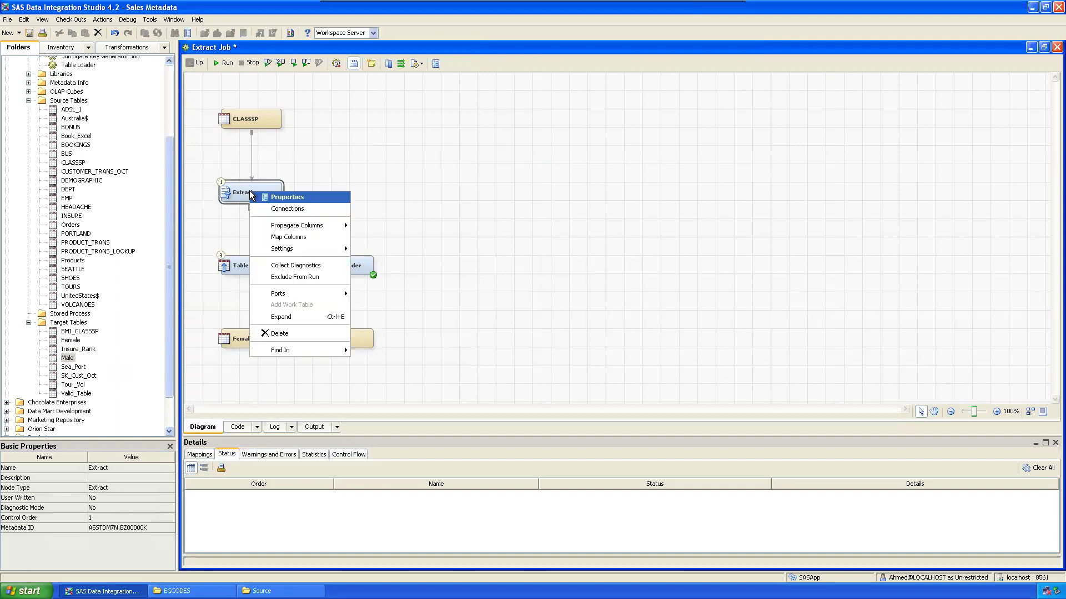
left_click(288, 197)
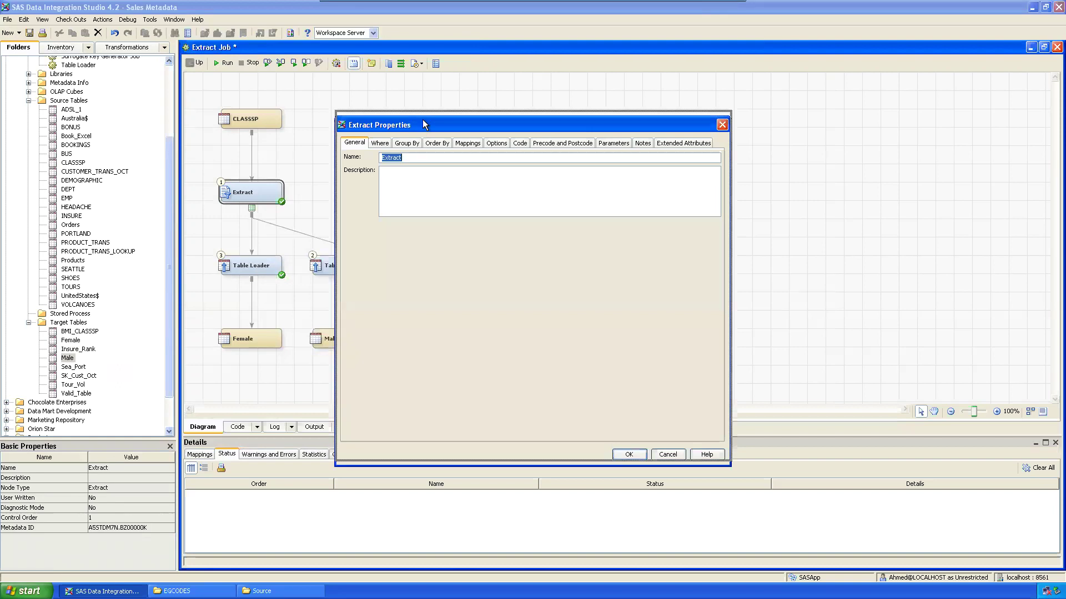
left_click(380, 137)
left_click_drag(442, 118, 534, 98)
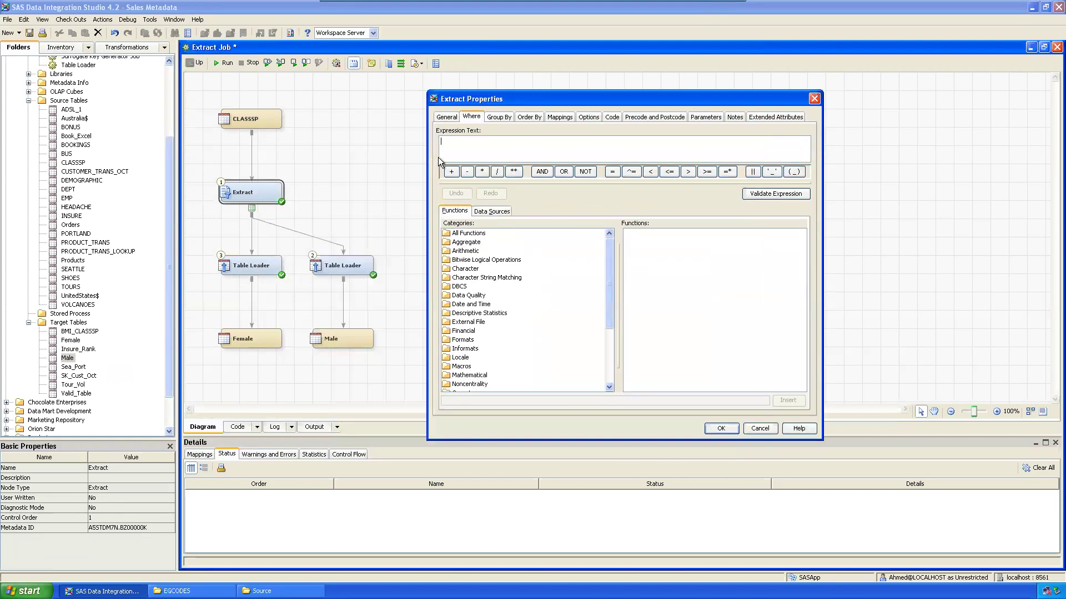
left_click(492, 211)
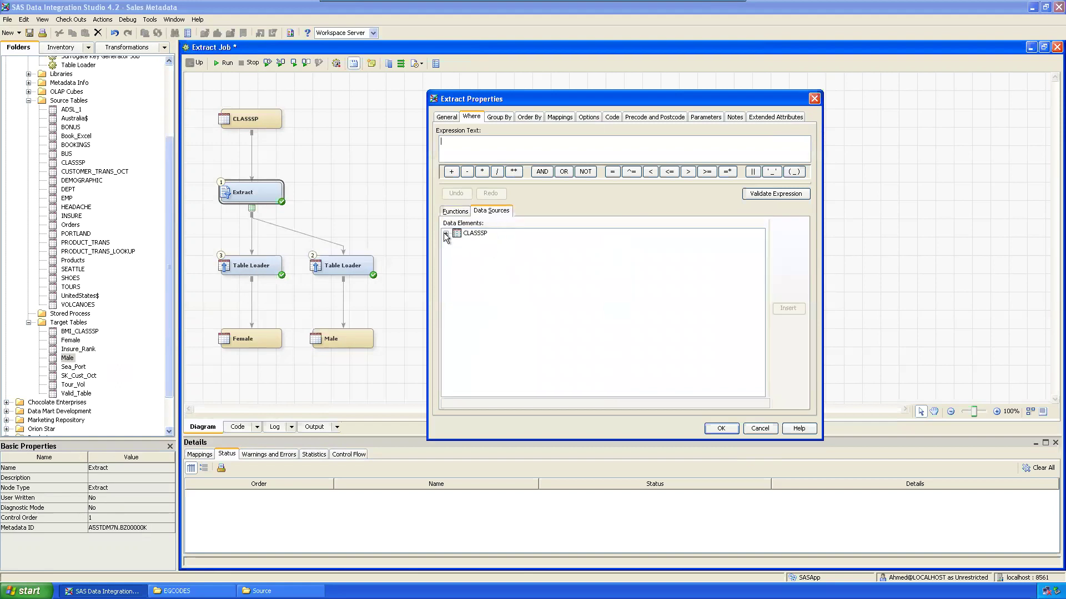
left_click(445, 234)
double_click(479, 251)
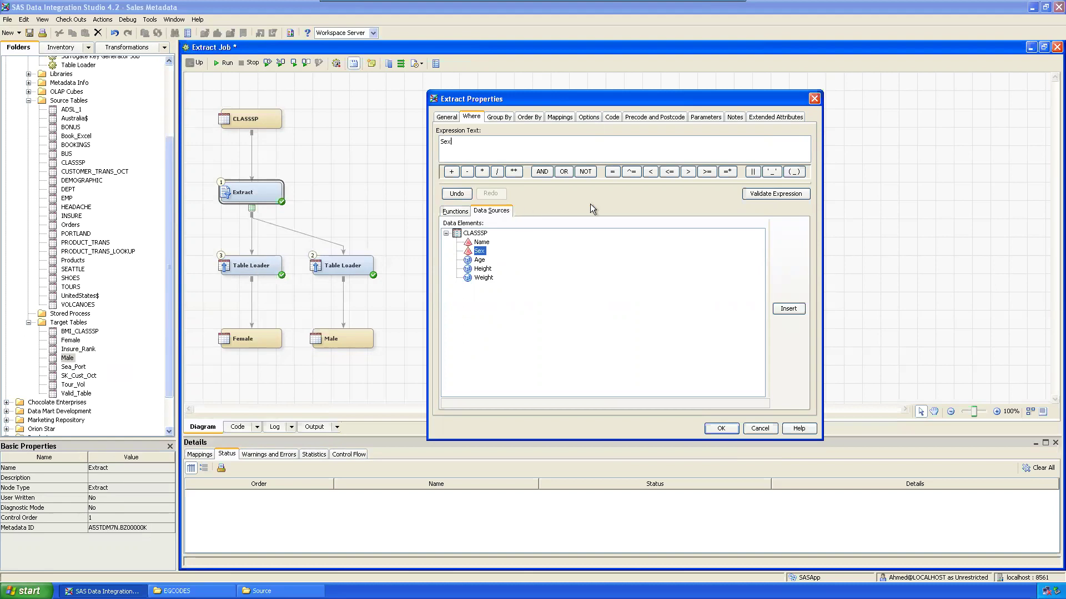
left_click(612, 172)
Validate the Where expression, view its SAS log, and accept the Extract properties
left_click(777, 195)
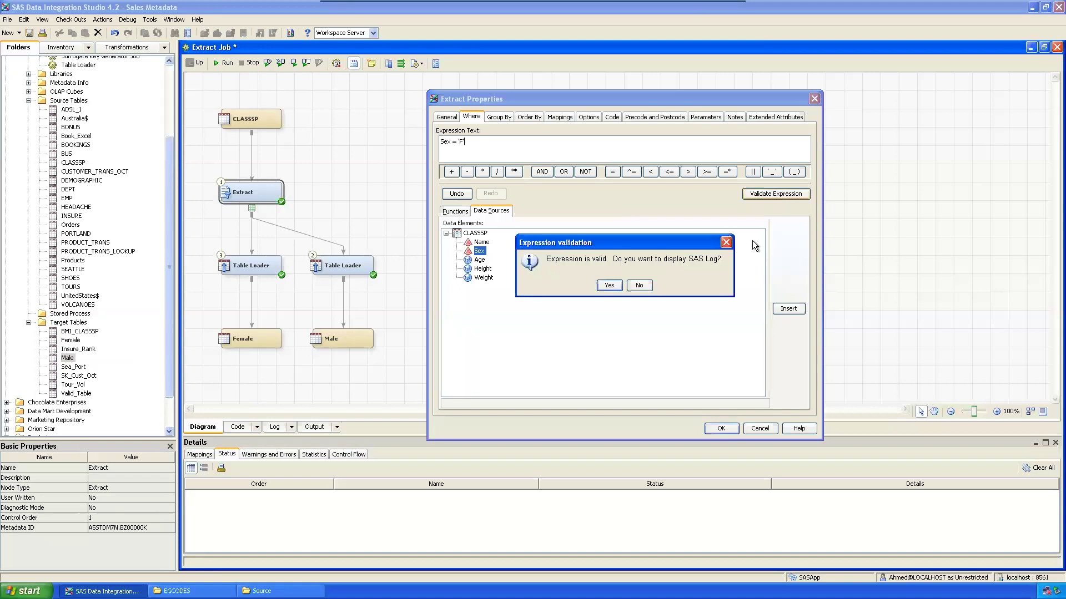
left_click(609, 285)
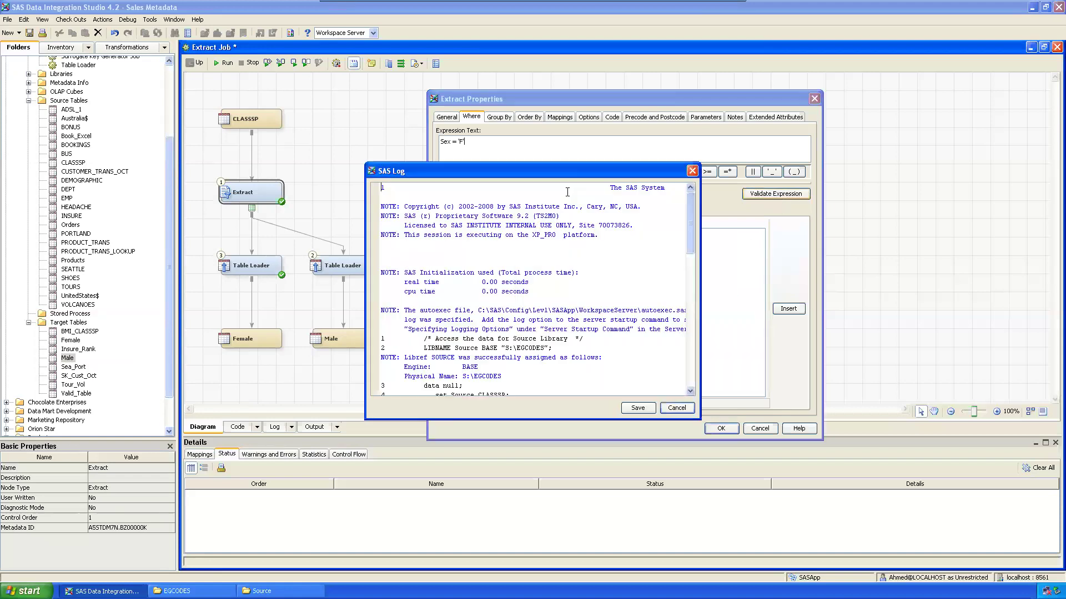
left_click(692, 171)
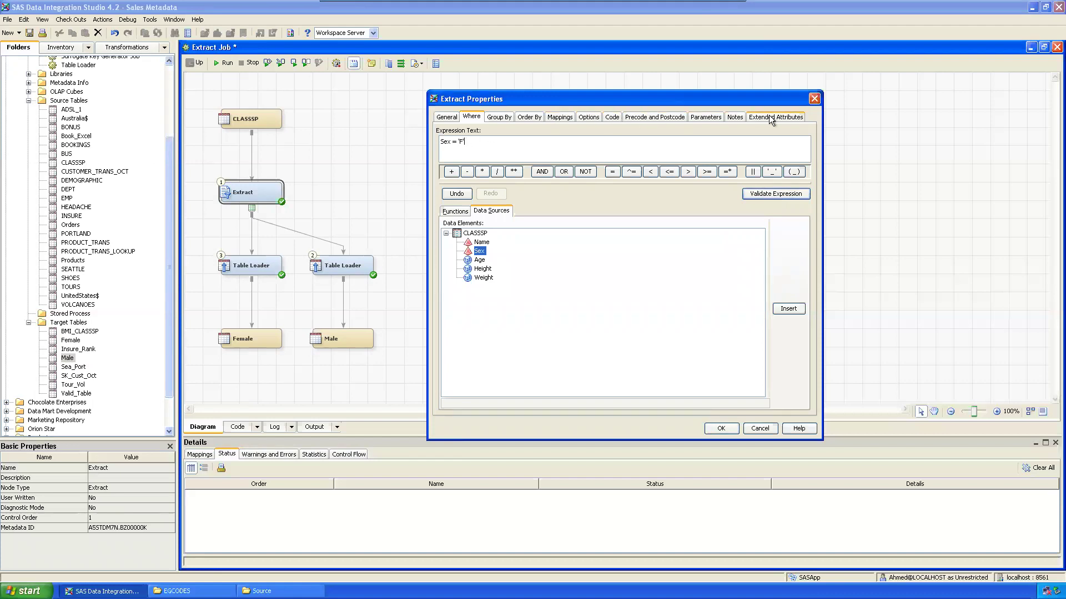
left_click(721, 429)
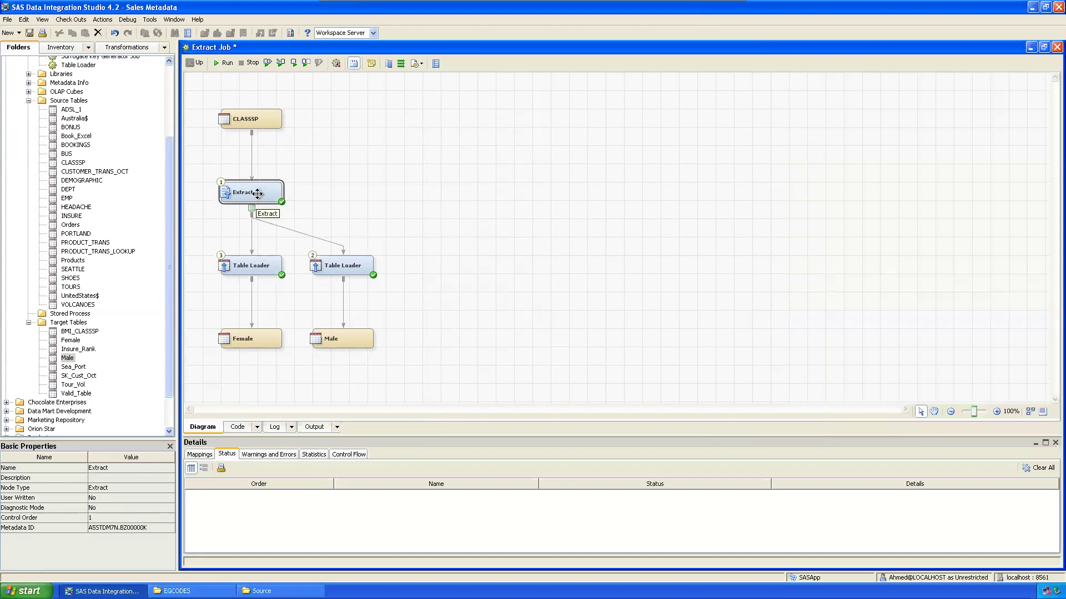
left_click(441, 201)
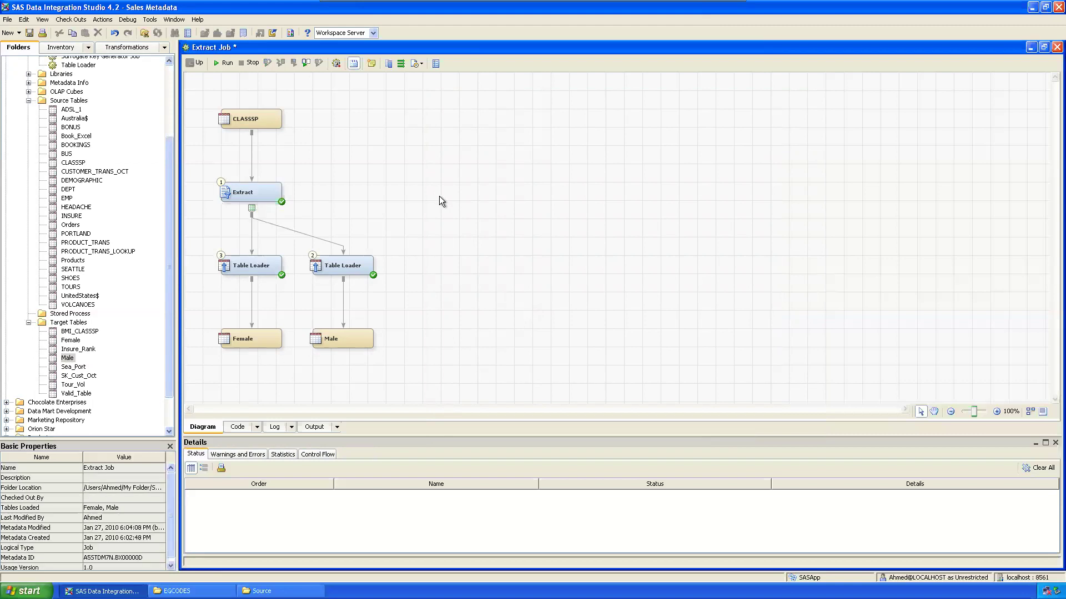
left_click(252, 207)
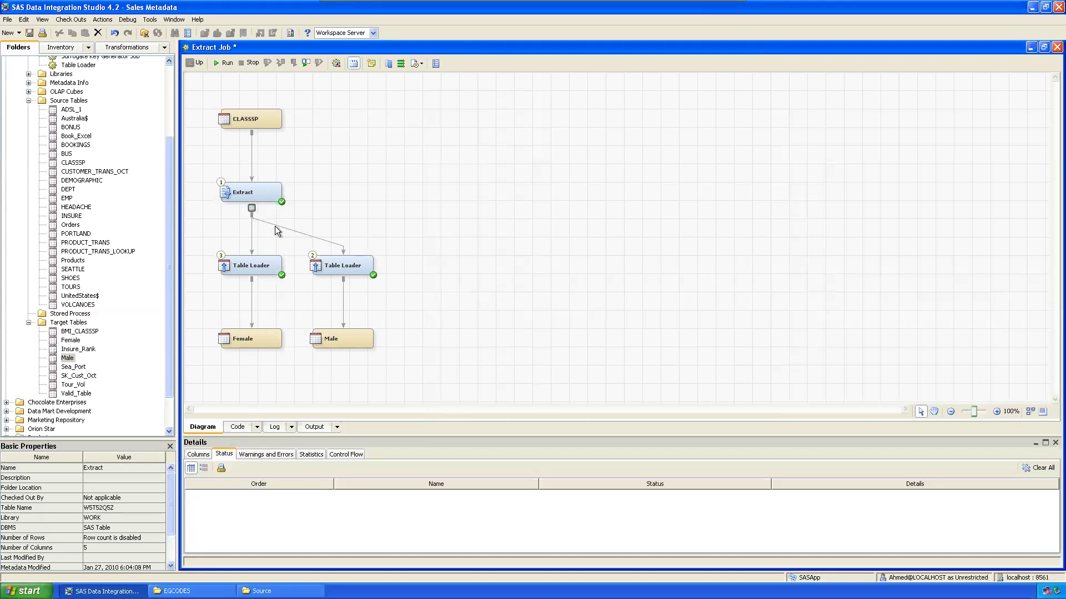
left_click(255, 339)
left_click(344, 339)
left_click(607, 288)
Run the Extract Job and open the data of the Female target table
left_click(226, 63)
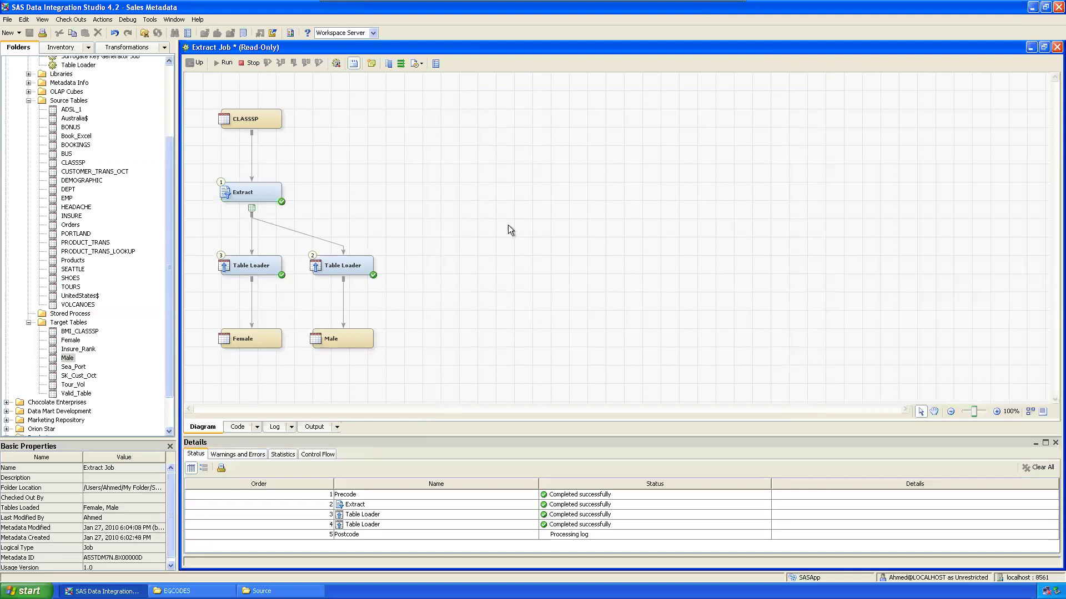
right_click(258, 334)
left_click(303, 349)
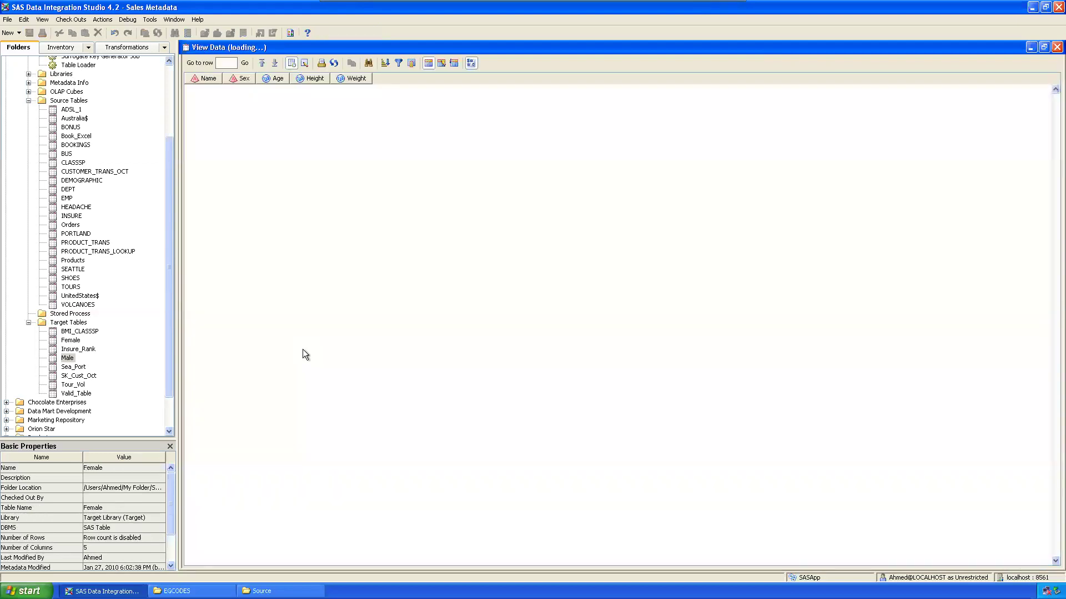
Check the Sex column in the Female table's data, then open and check the Male table's data
left_click_drag(245, 109, 248, 172)
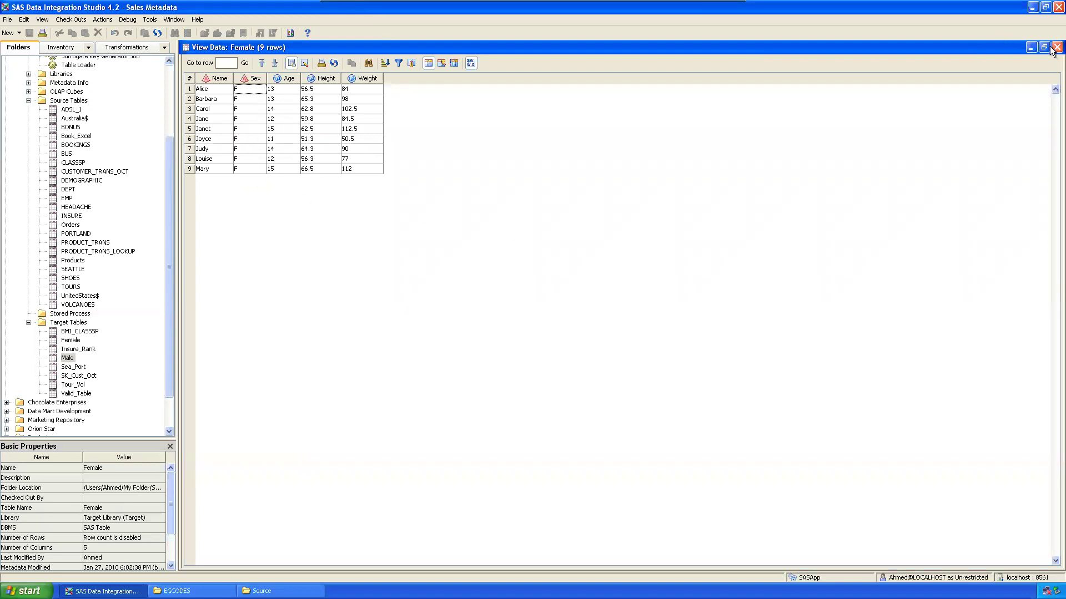
left_click(1056, 48)
right_click(341, 340)
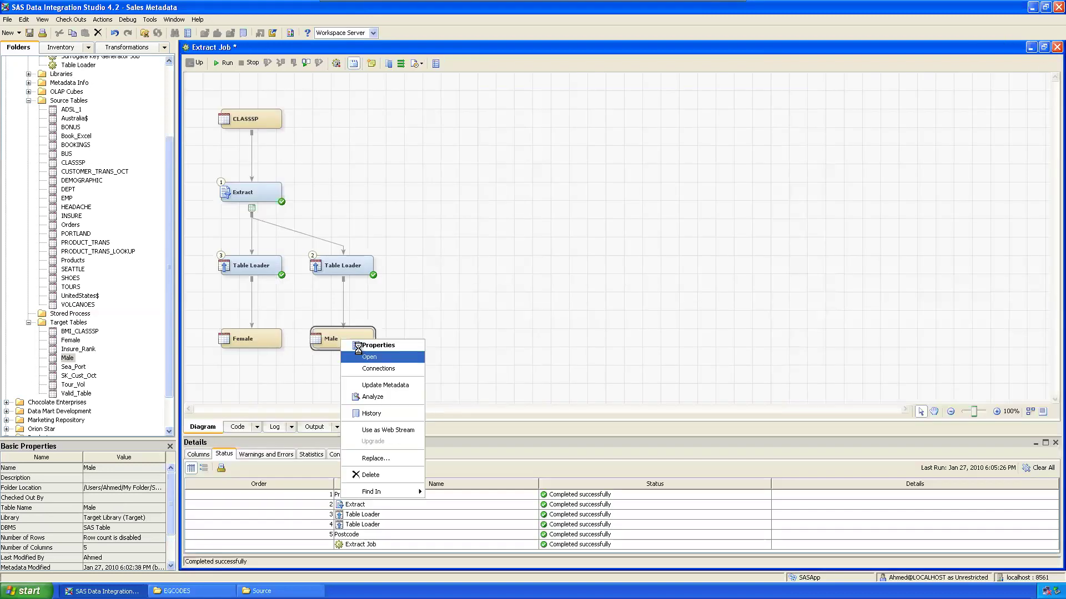
left_click(364, 356)
left_click_drag(251, 90, 251, 139)
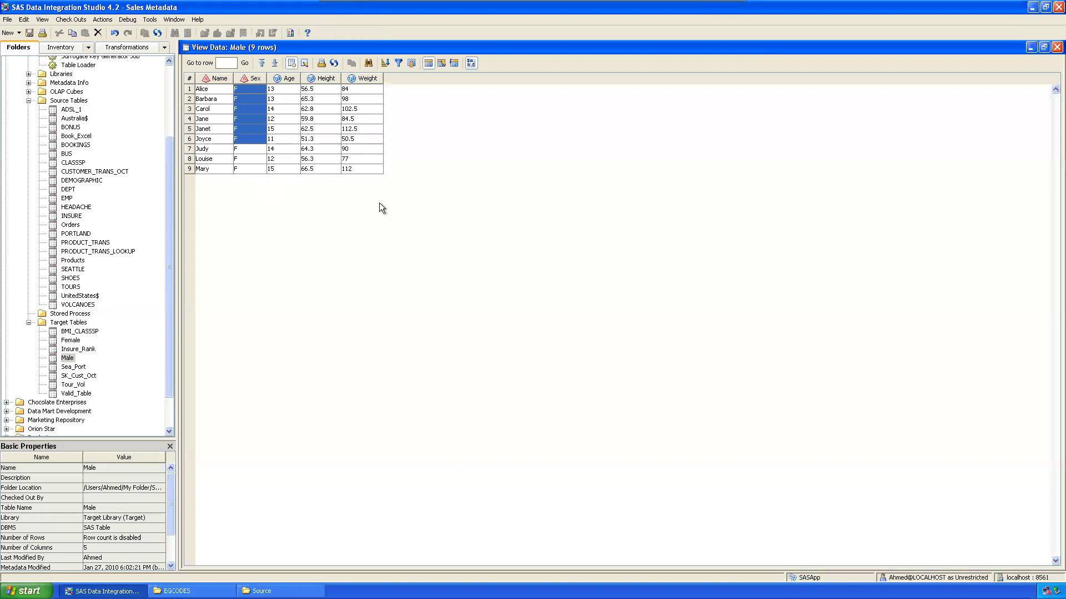
left_click(1057, 47)
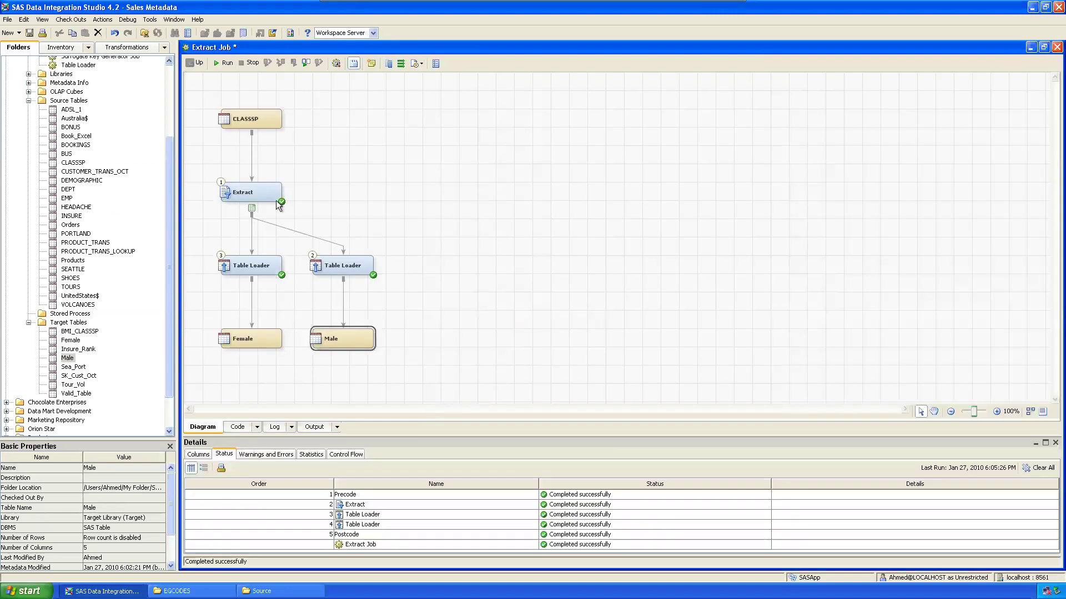
Add a second Extract transformation to the job diagram and connect the CLASSSP table to it
left_click(254, 191)
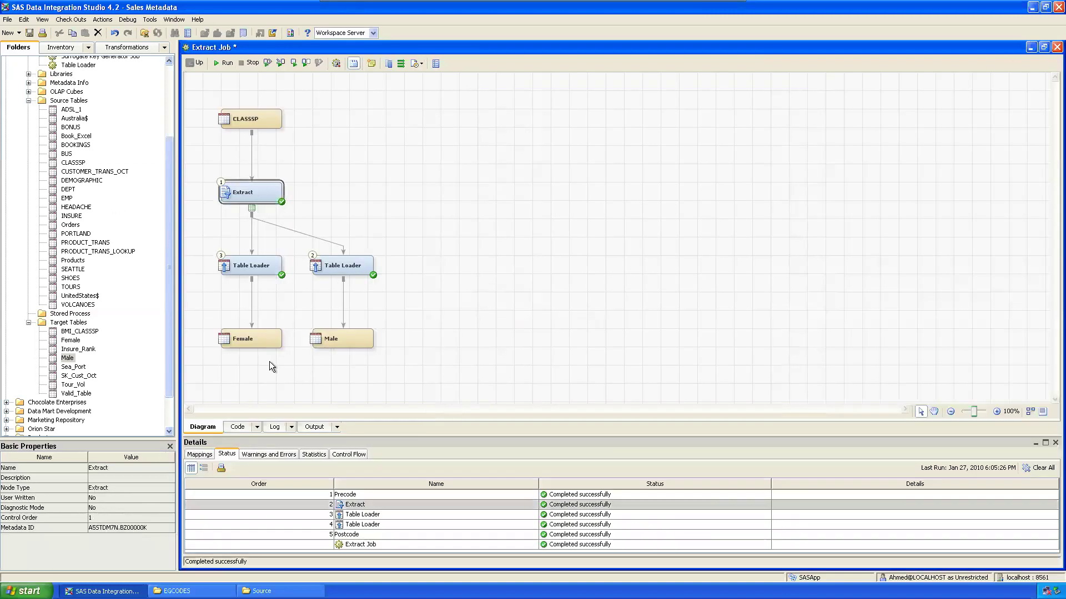
left_click(252, 207)
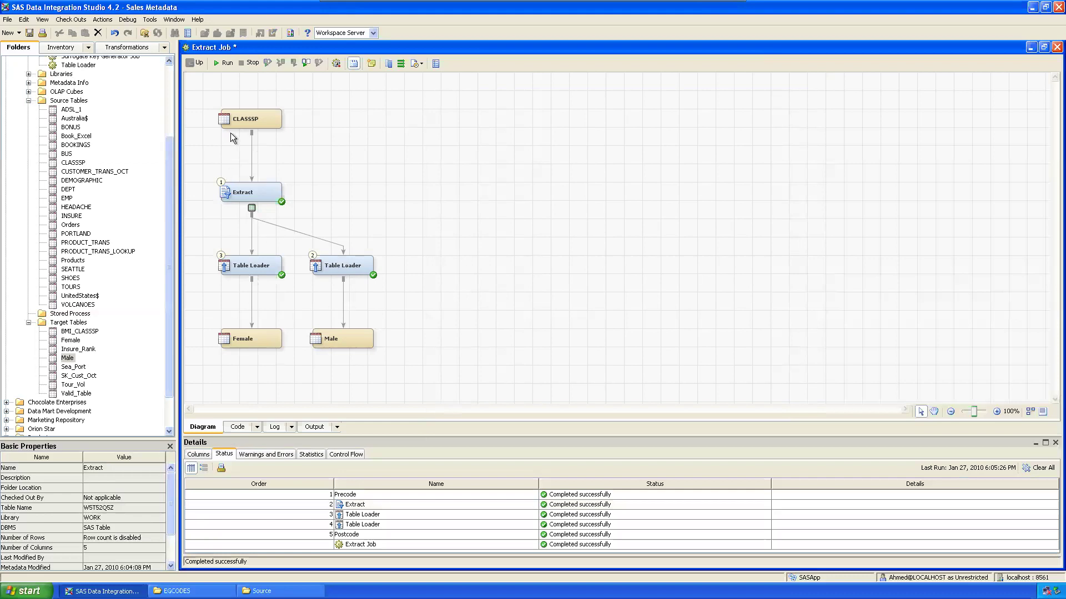
scroll(169, 171, "up", 3)
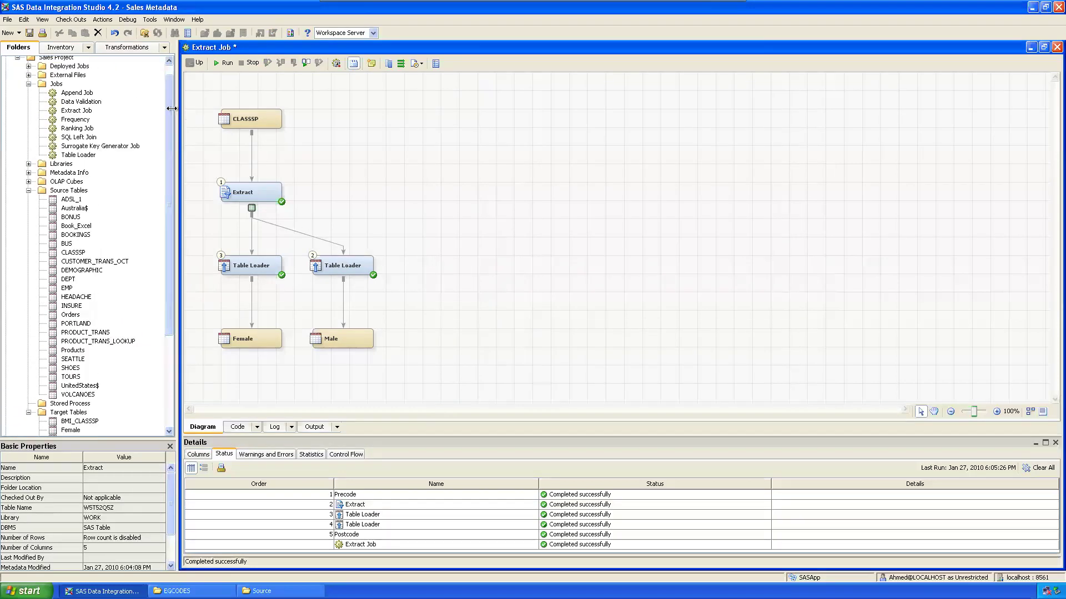
left_click(127, 47)
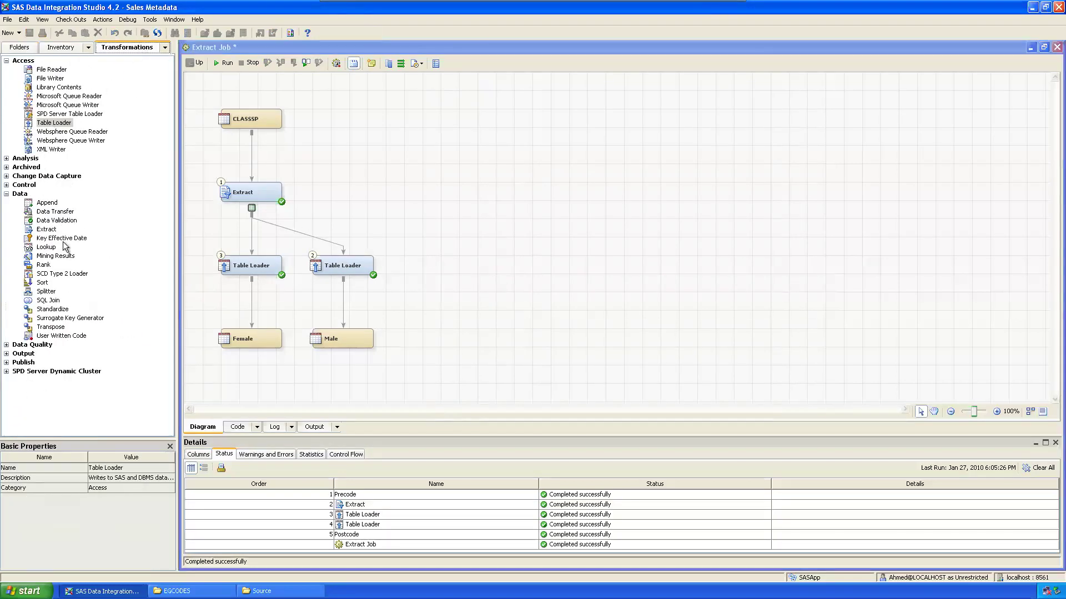
left_click_drag(47, 229, 346, 199)
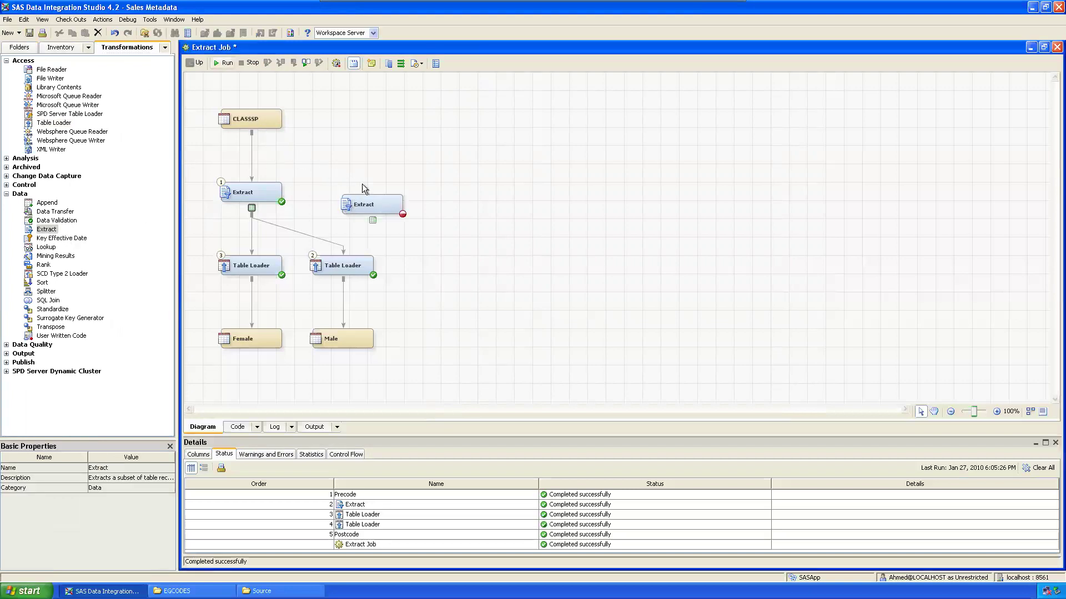
left_click_drag(251, 131, 366, 189)
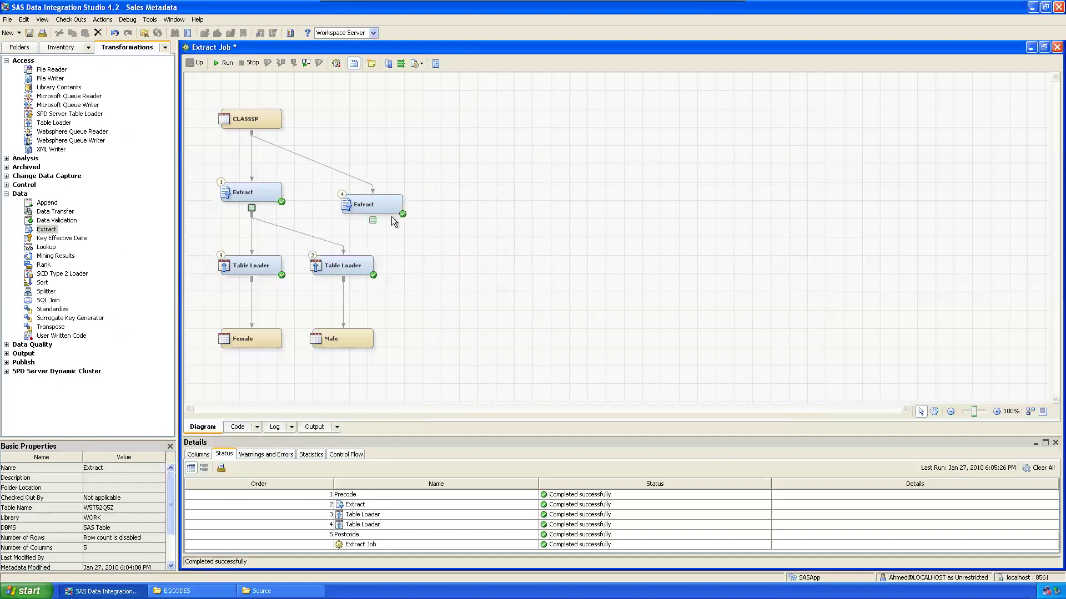
Delete the link from the first Extract to Male's Table Loader and connect the second Extract's output to that loader
left_click(301, 233)
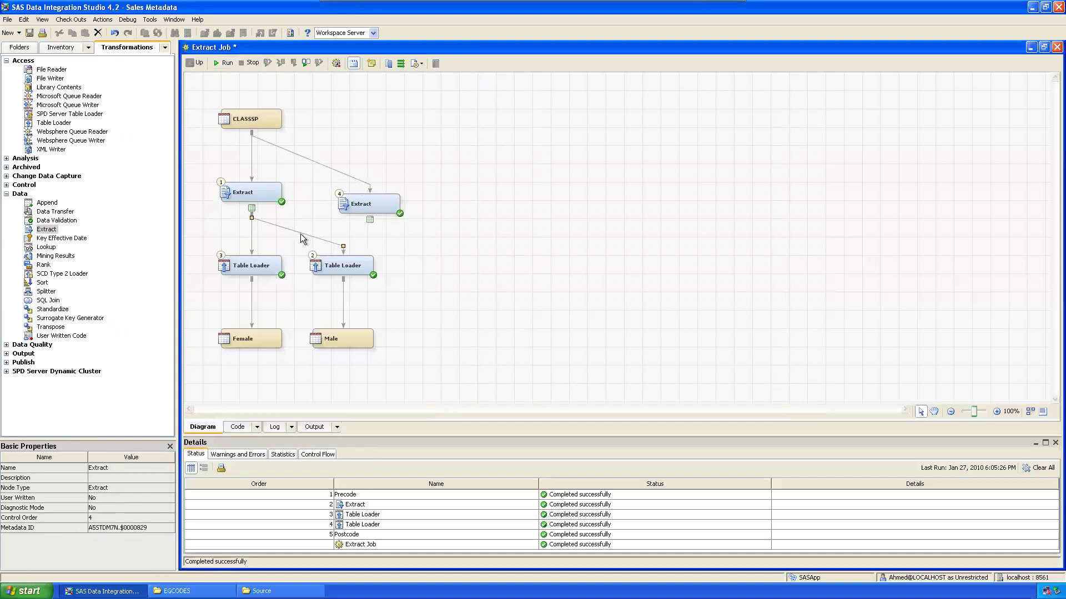
key("Delete")
left_click(369, 220)
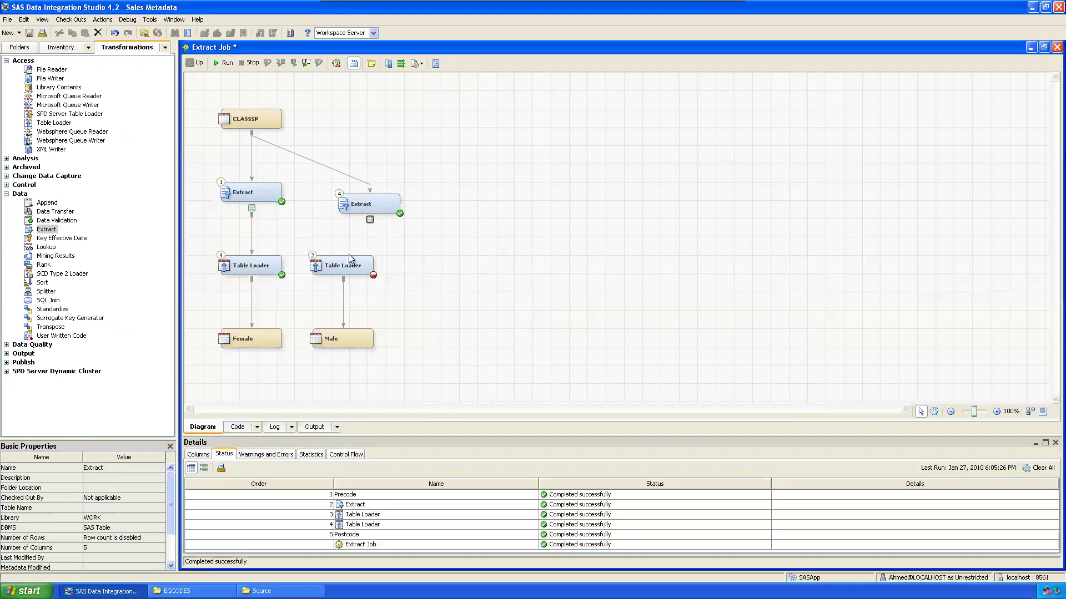
left_click_drag(369, 220, 341, 265)
Define the second Extract's Where expression as Sex = 'M', using the Sex column of CLASSSP, and accept its properties
right_click(368, 203)
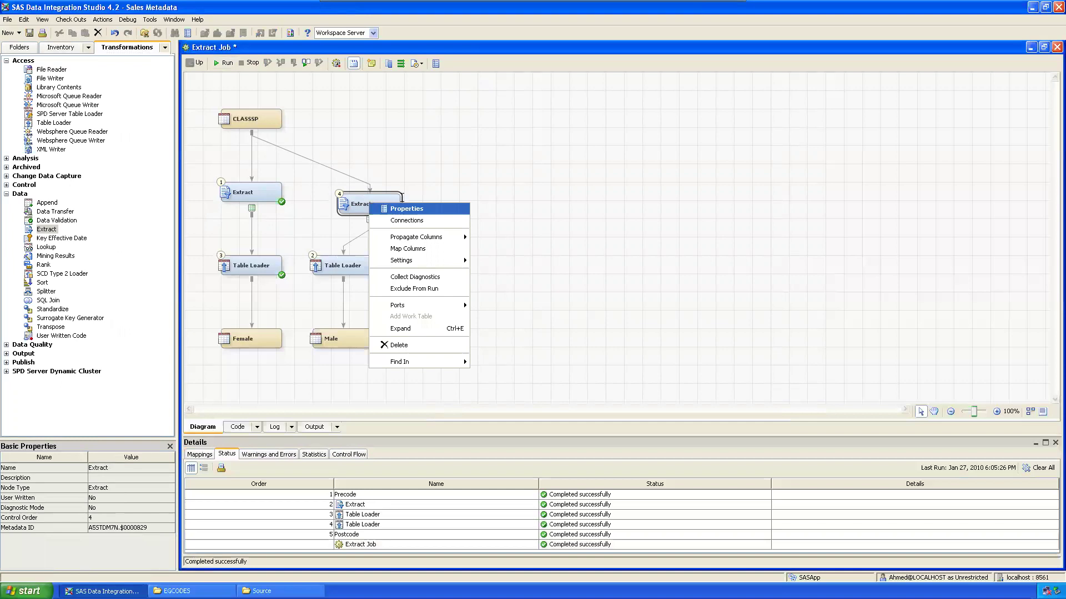
left_click(403, 206)
left_click(380, 144)
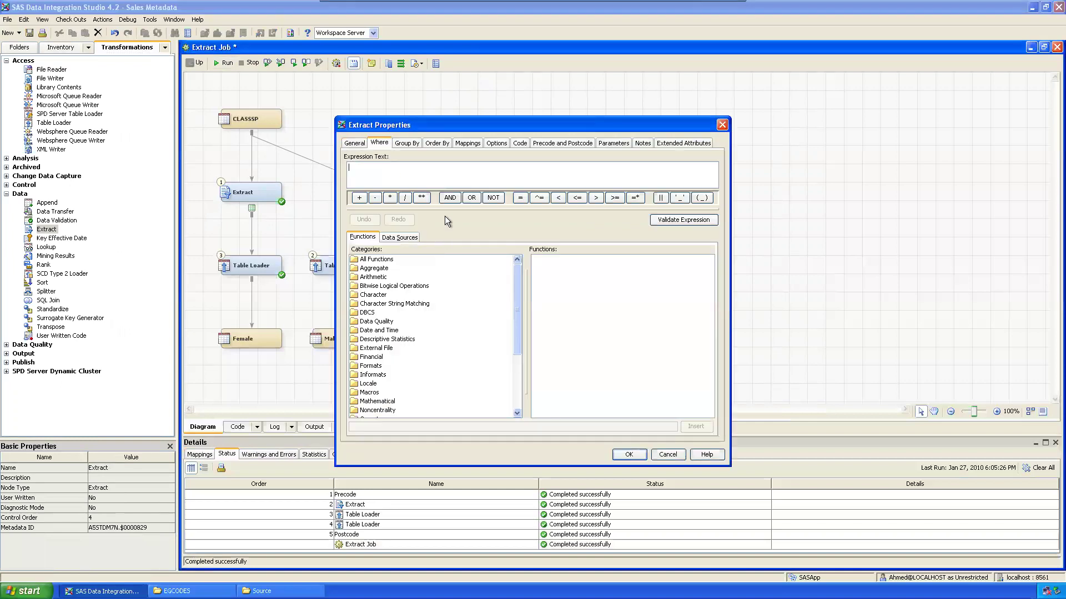
left_click(398, 236)
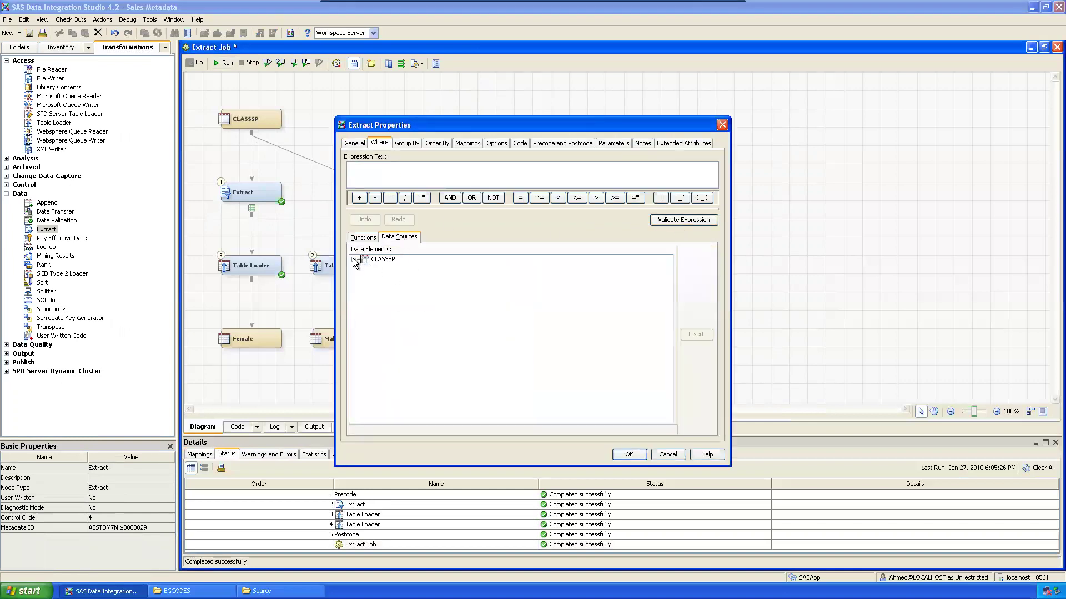
left_click(353, 259)
double_click(388, 278)
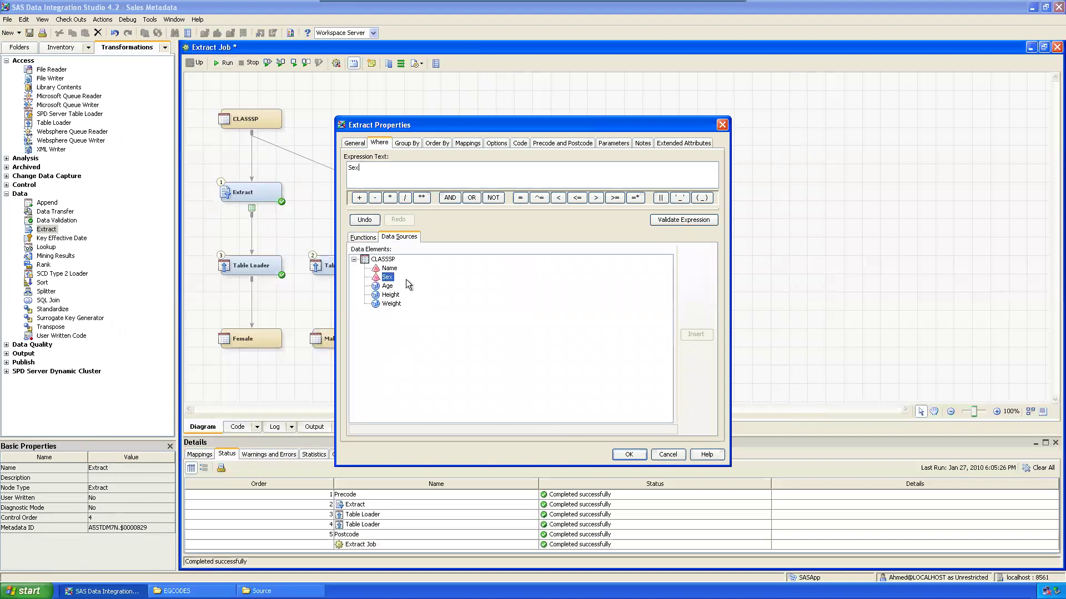
left_click(520, 198)
type("'M")
left_click(631, 455)
Auto-arrange the job diagram and review the run order of the Extract and Table Loader nodes in both branches
left_click(608, 178)
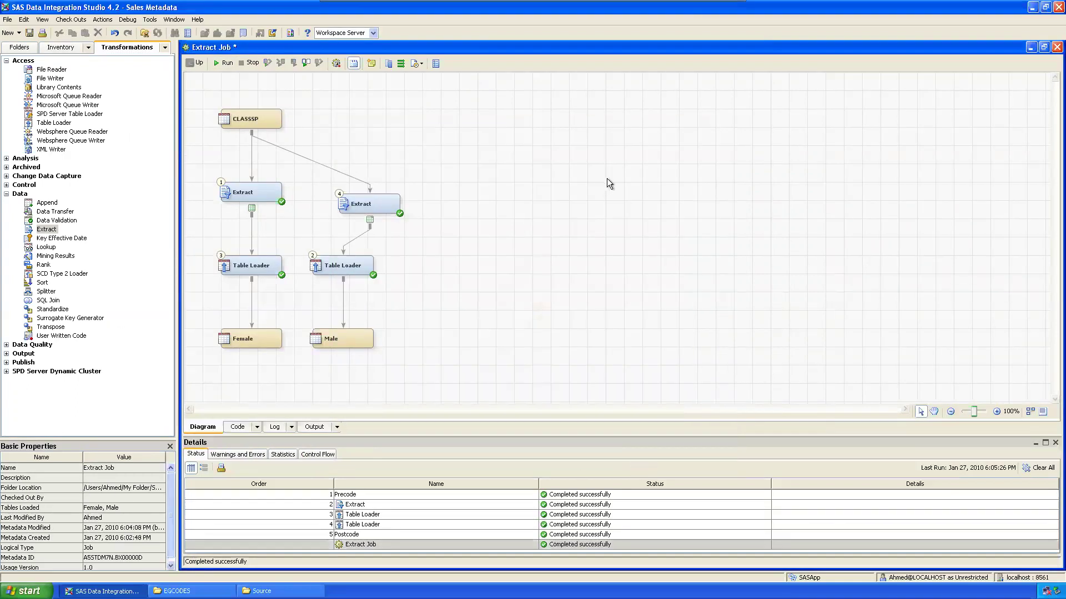
left_click(1030, 411)
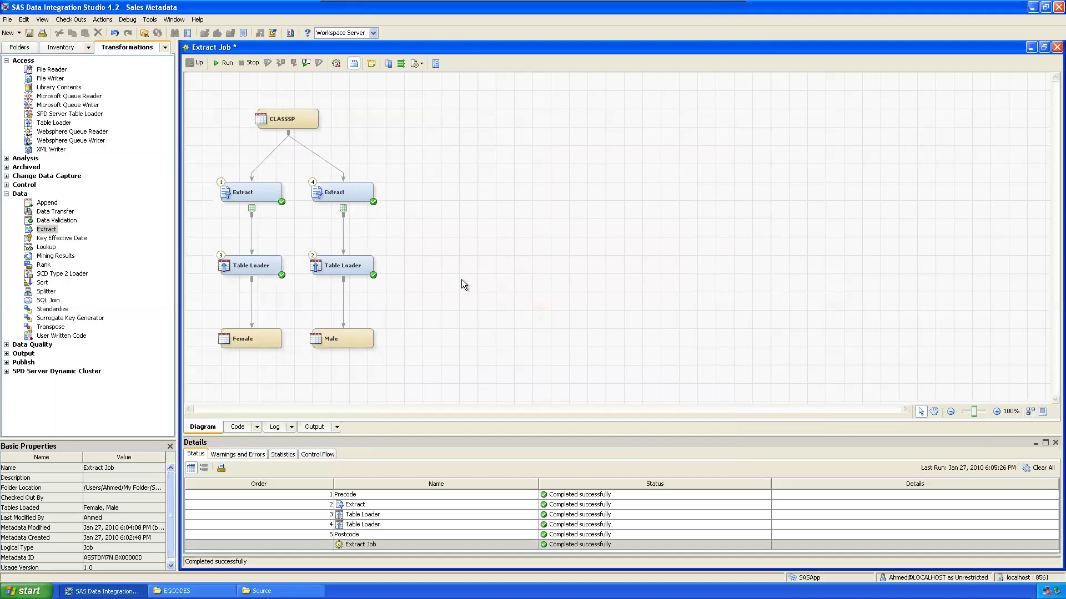
left_click(238, 190)
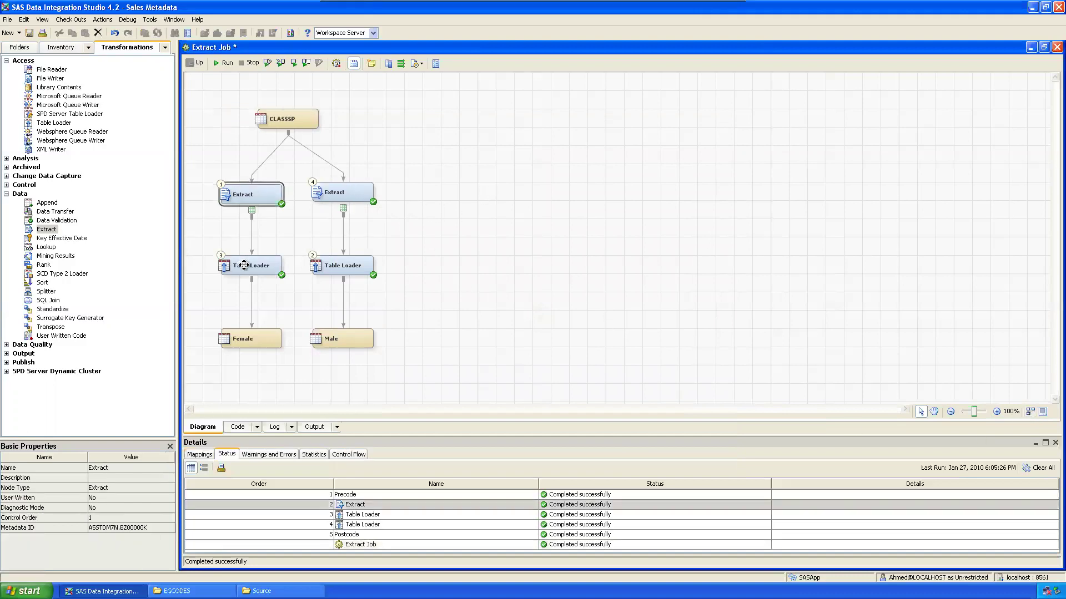
left_click(243, 265)
left_click(330, 191)
left_click(330, 265)
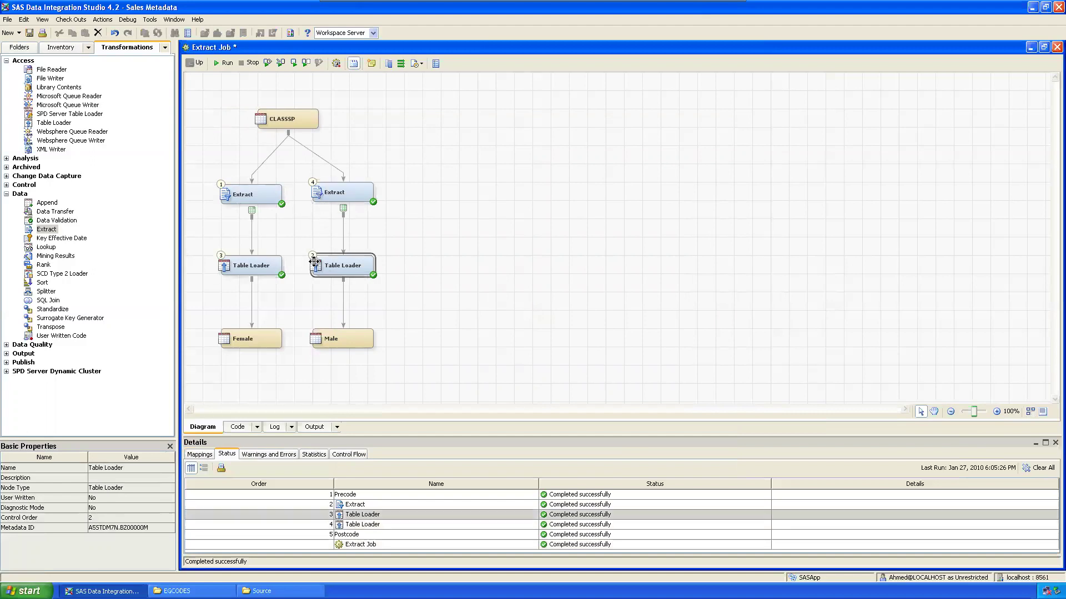
left_click(530, 274)
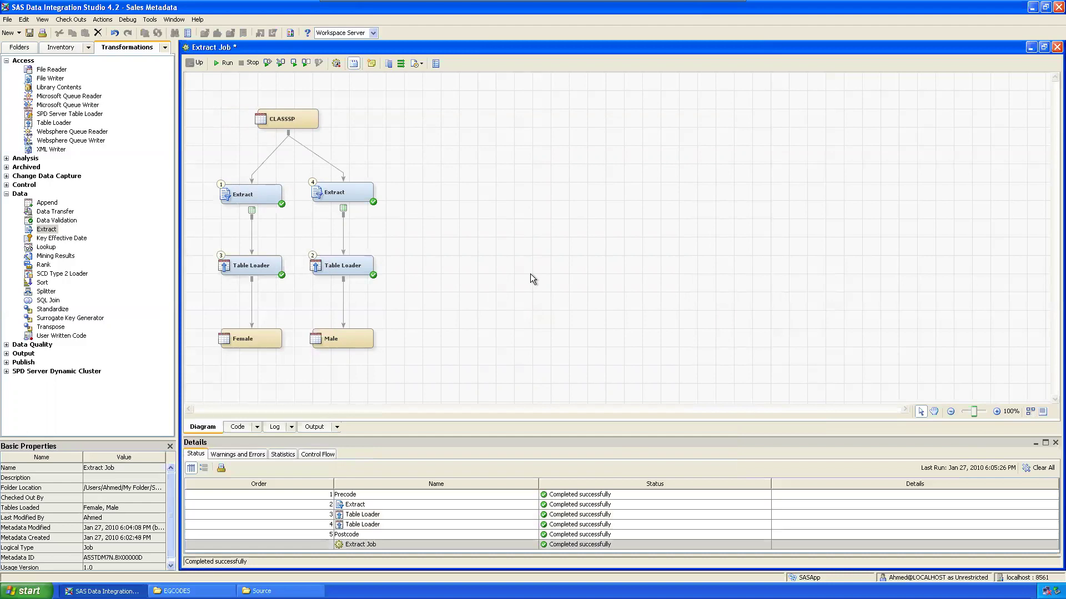
left_click(246, 189)
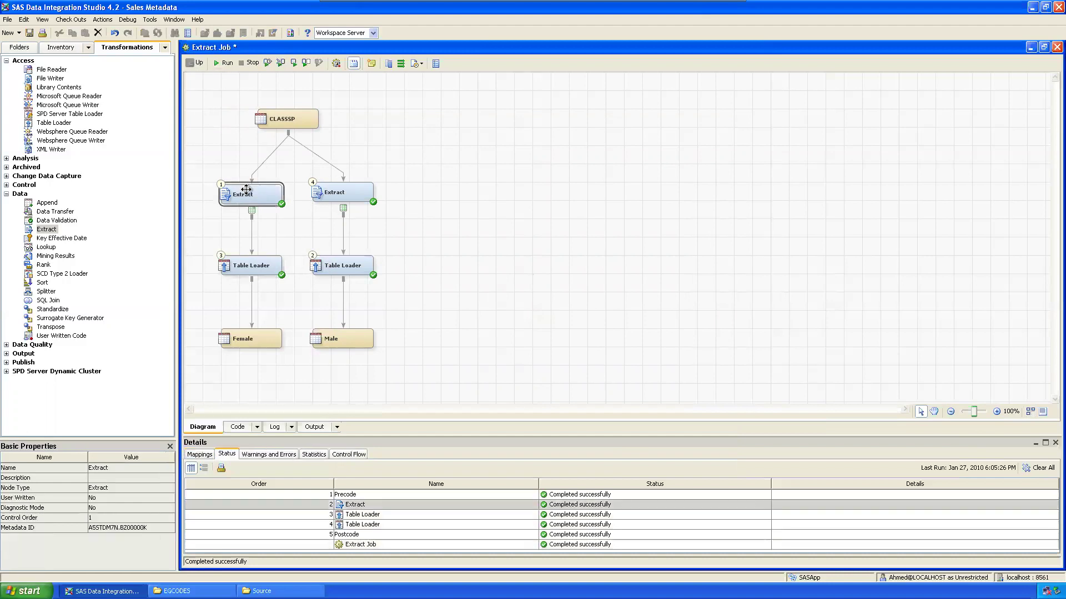
left_click(334, 266)
left_click(356, 190)
left_click(355, 340)
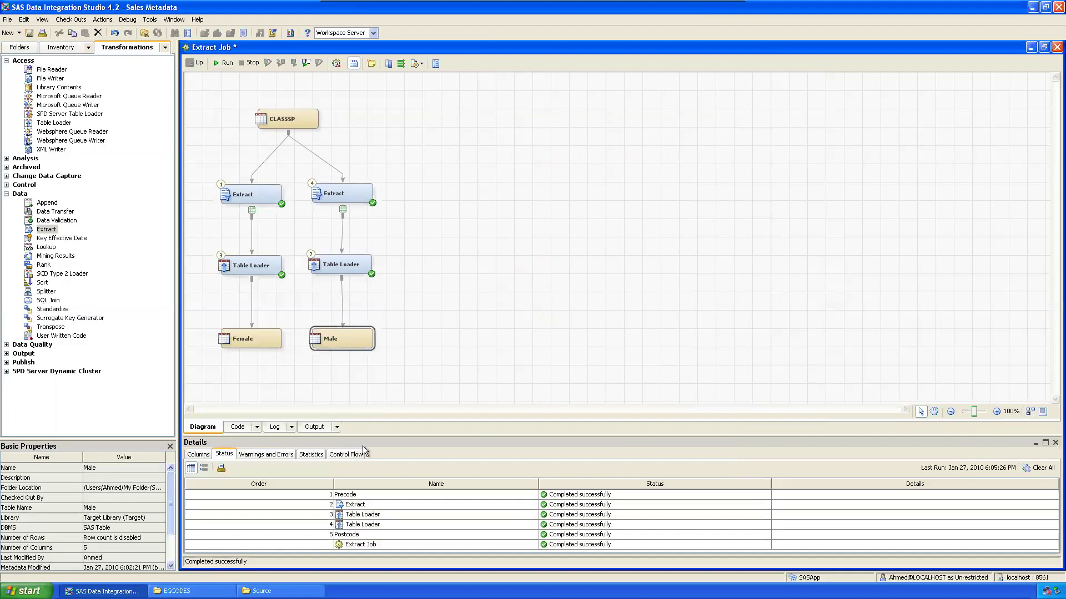
Reorder the control flow to run the Female branch's Extract and Table Loader first, followed by the Male branch's Extract and Table Loader
left_click(351, 455)
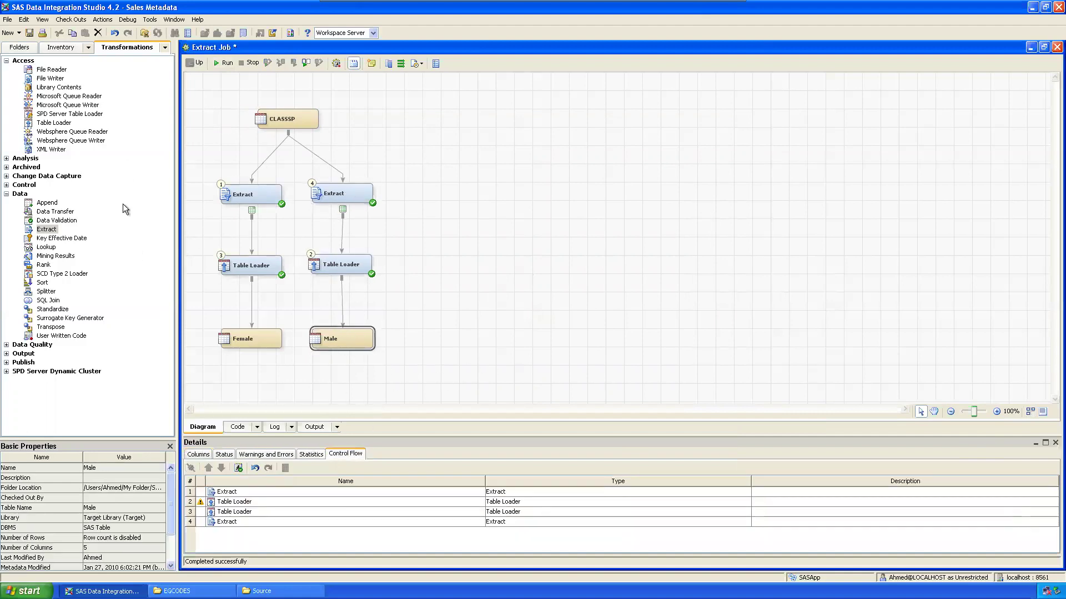
left_click(261, 194)
left_click(259, 268)
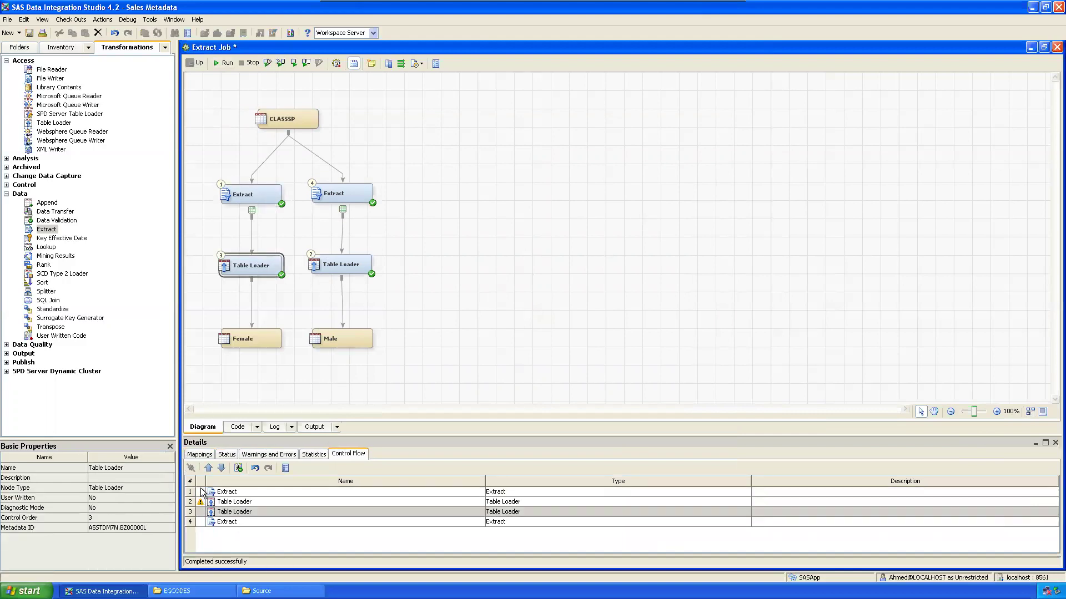
left_click(209, 468)
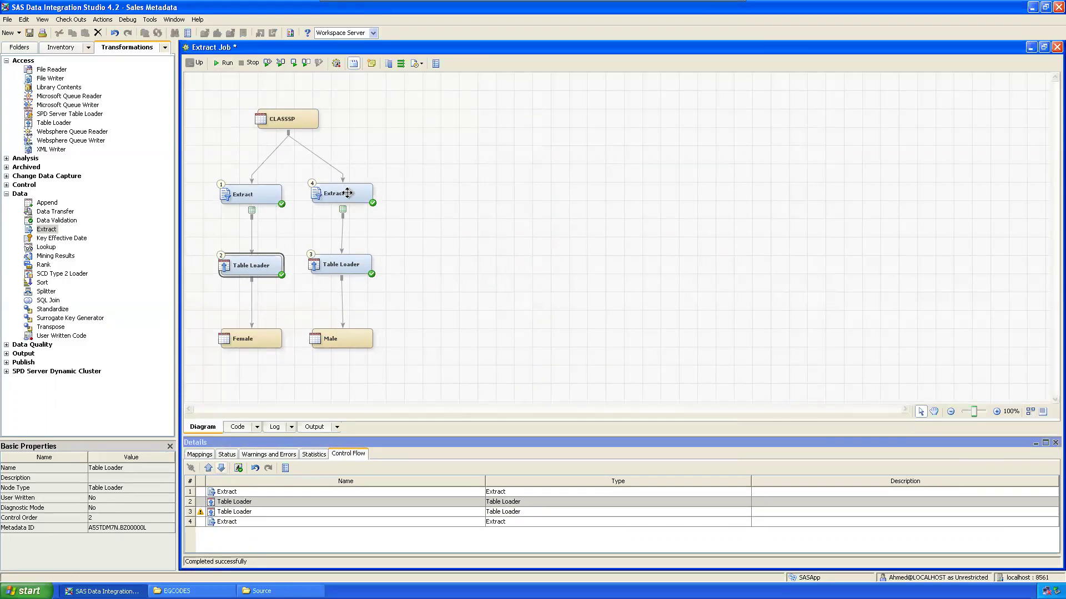
left_click(201, 521)
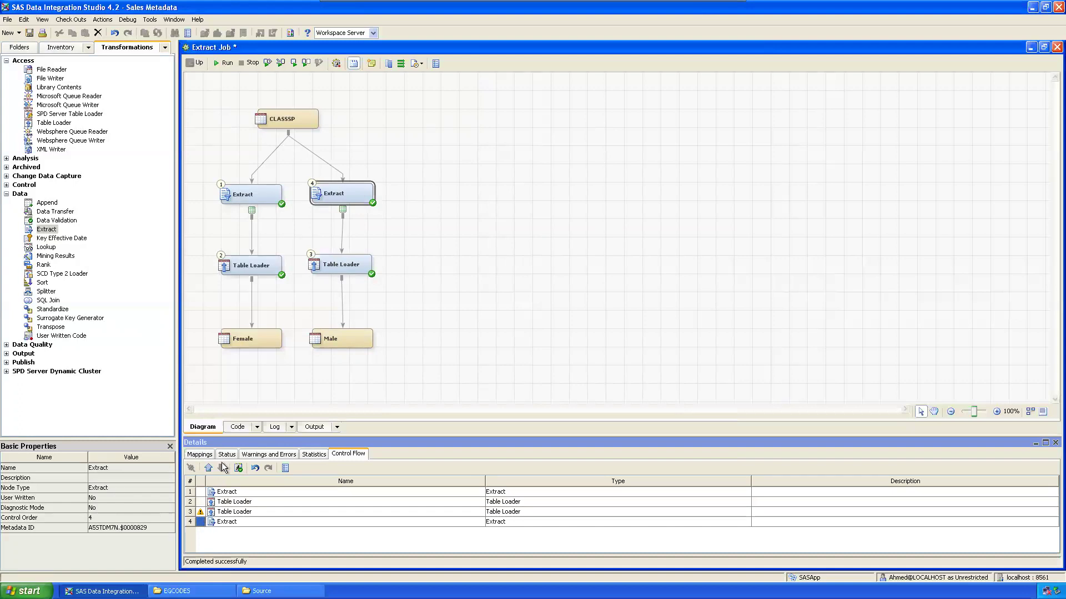
left_click(208, 468)
left_click(714, 211)
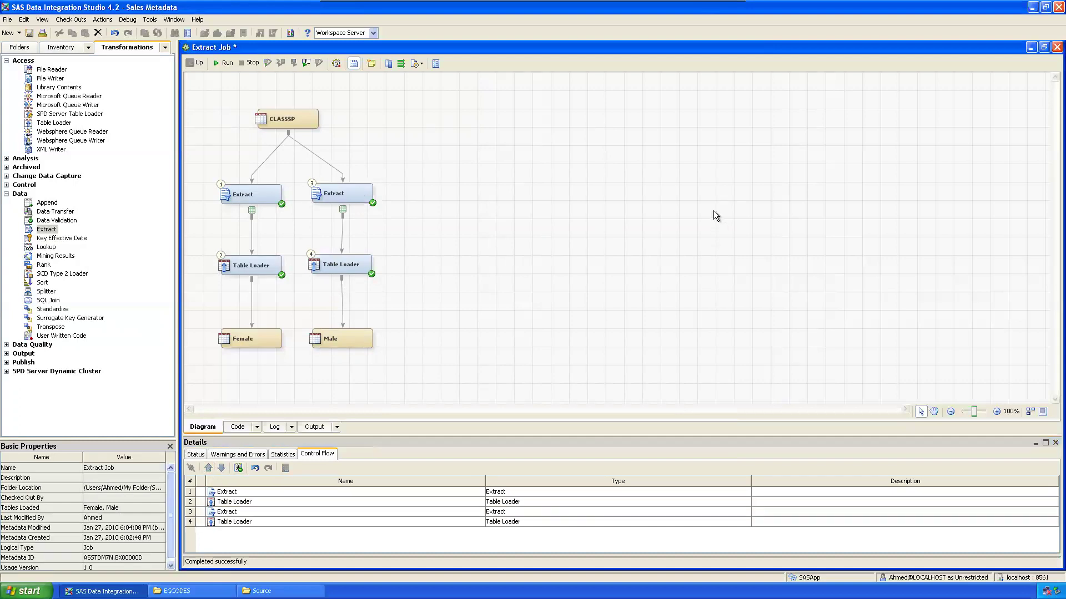
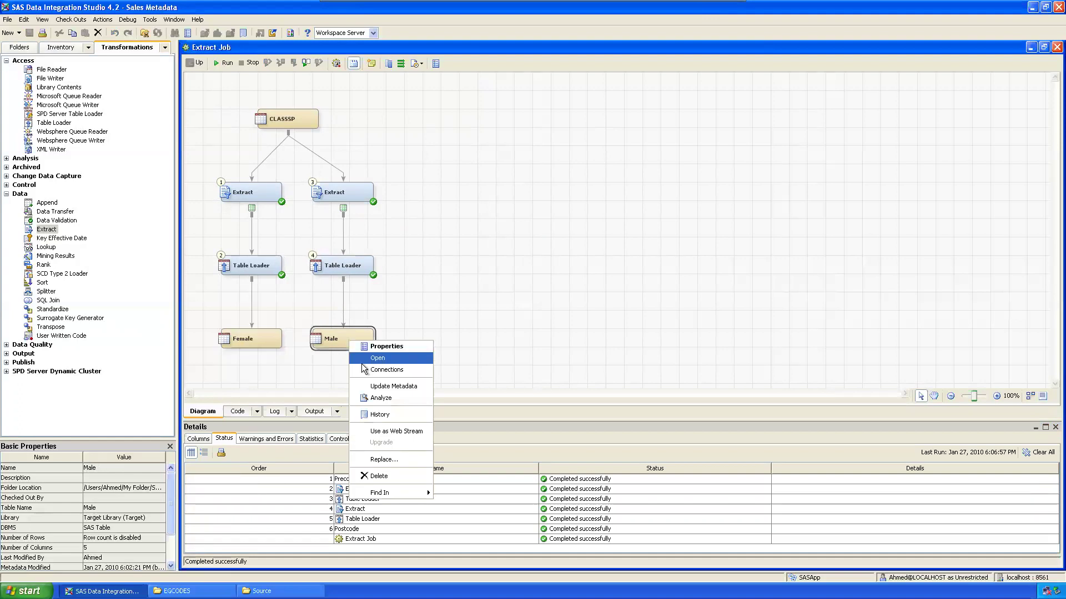
Open the Male target table's data, check its Sex column, and close the data view
left_click(364, 360)
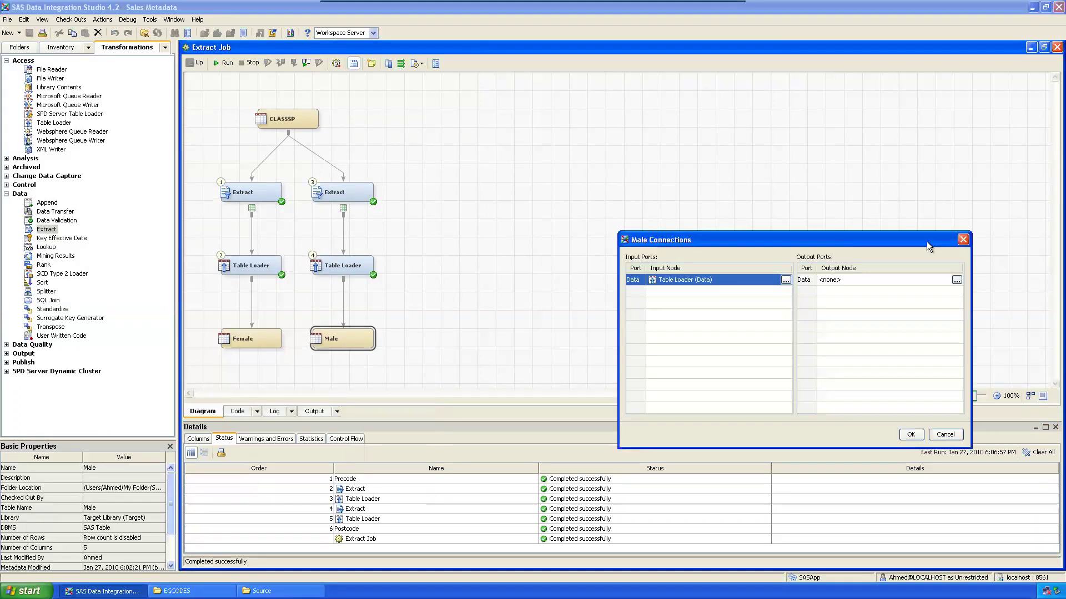
key("Escape")
right_click(336, 337)
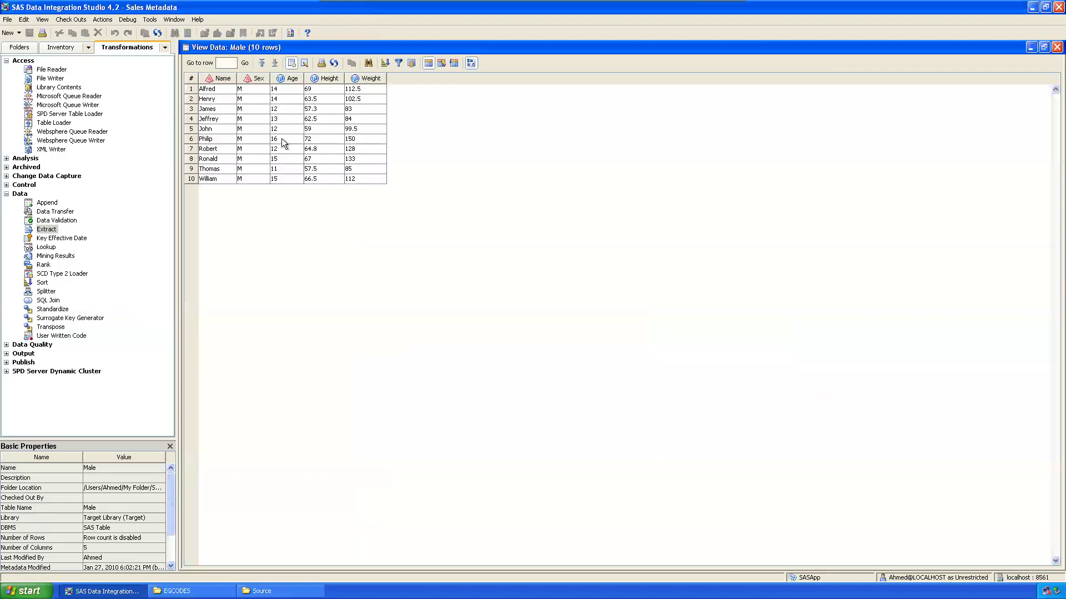
left_click_drag(265, 91, 259, 185)
left_click(315, 251)
left_click(1056, 47)
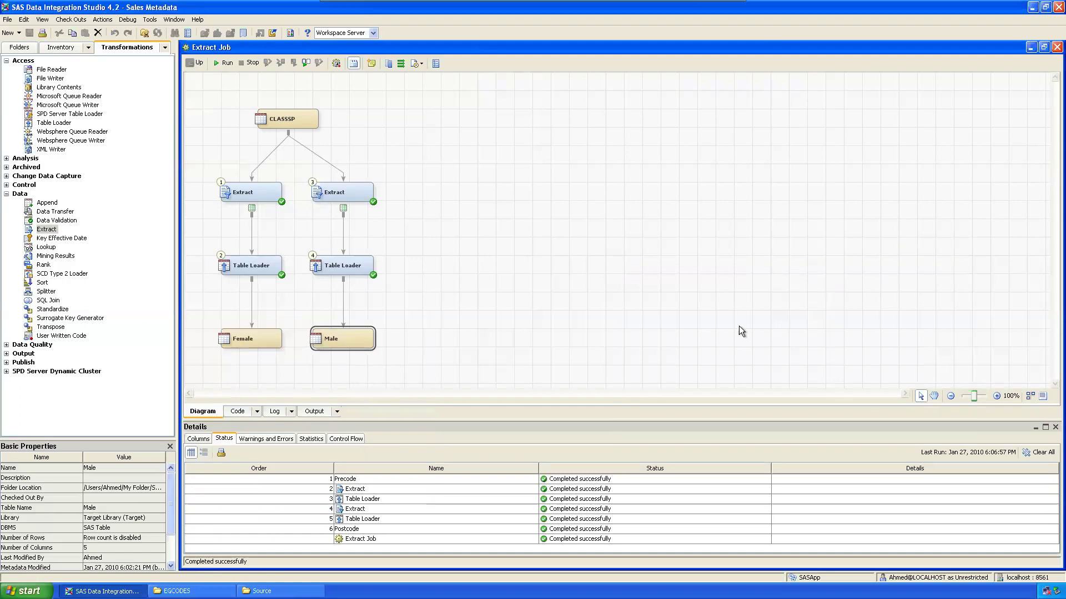
Open the properties of Male's Table Loader and view its load technique settings
left_click(548, 210)
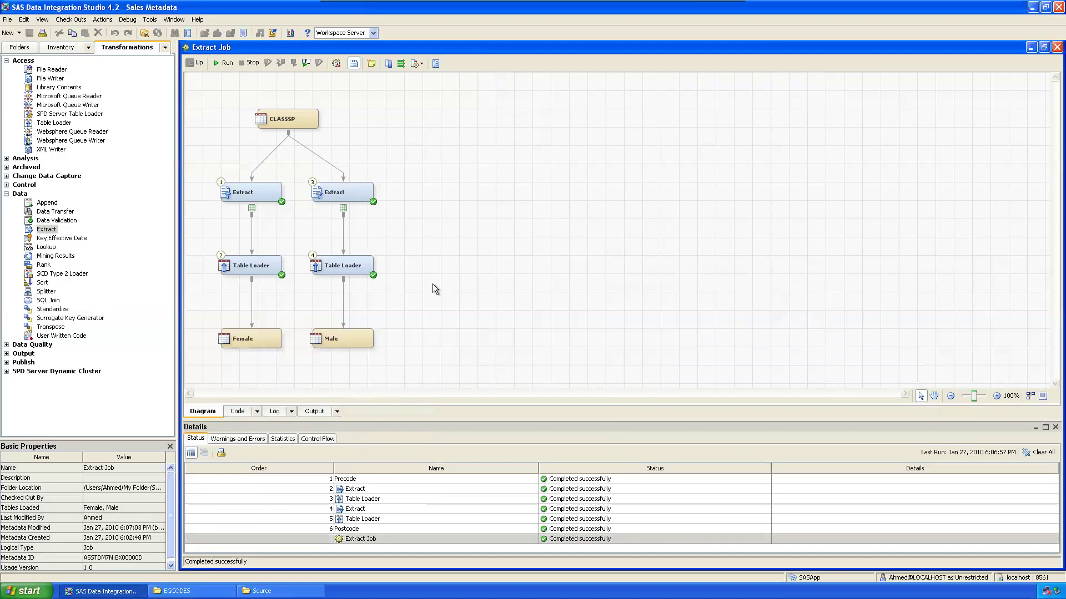
right_click(345, 263)
left_click(375, 270)
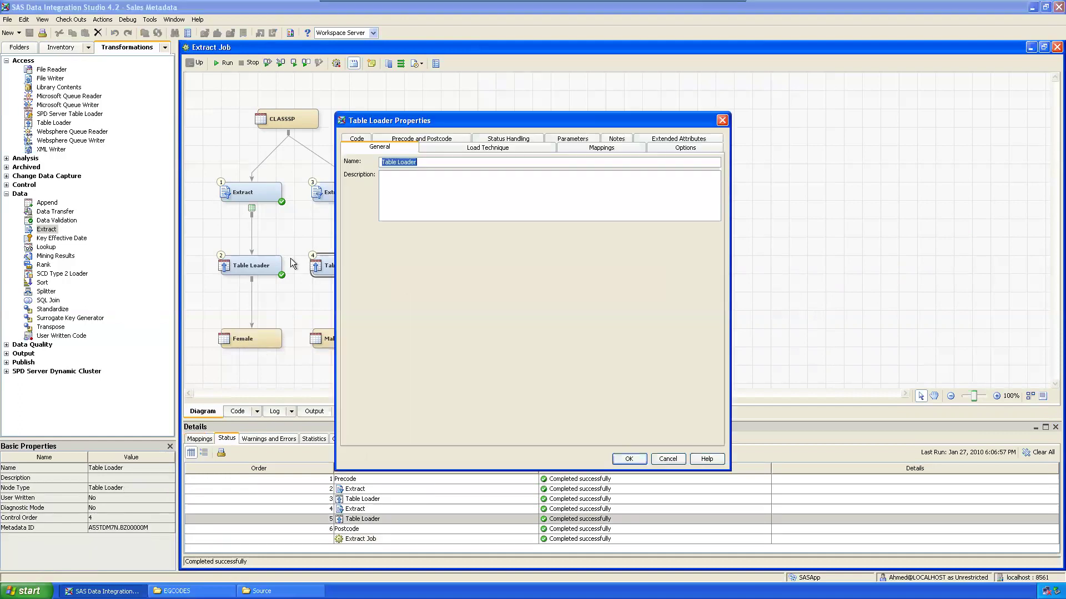
left_click(454, 142)
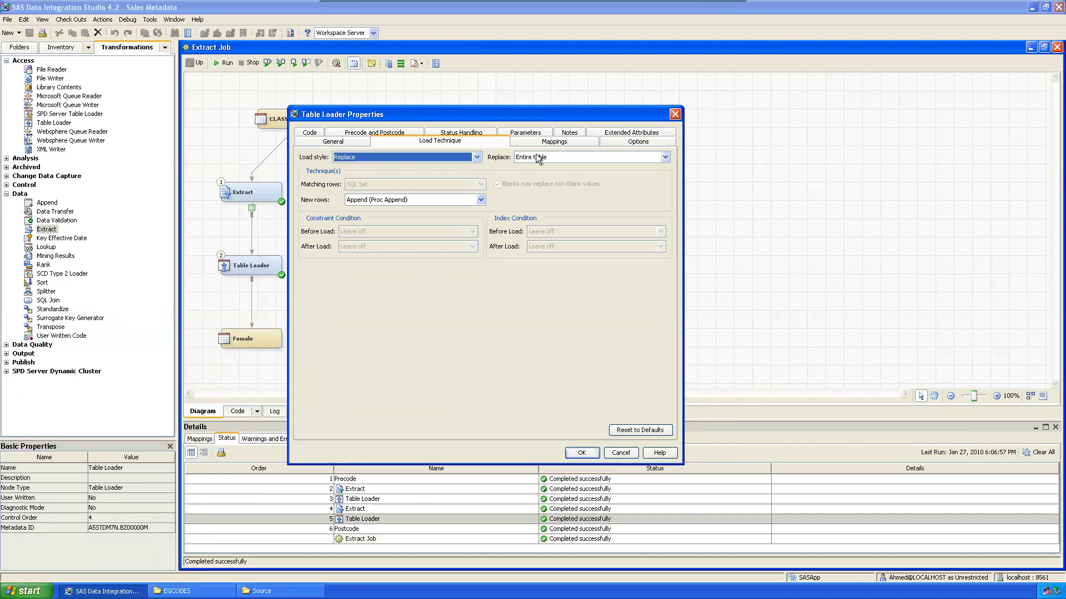
Close the Table Loader properties and review the Extract, Table Loader and target table nodes of both branches
left_click(675, 114)
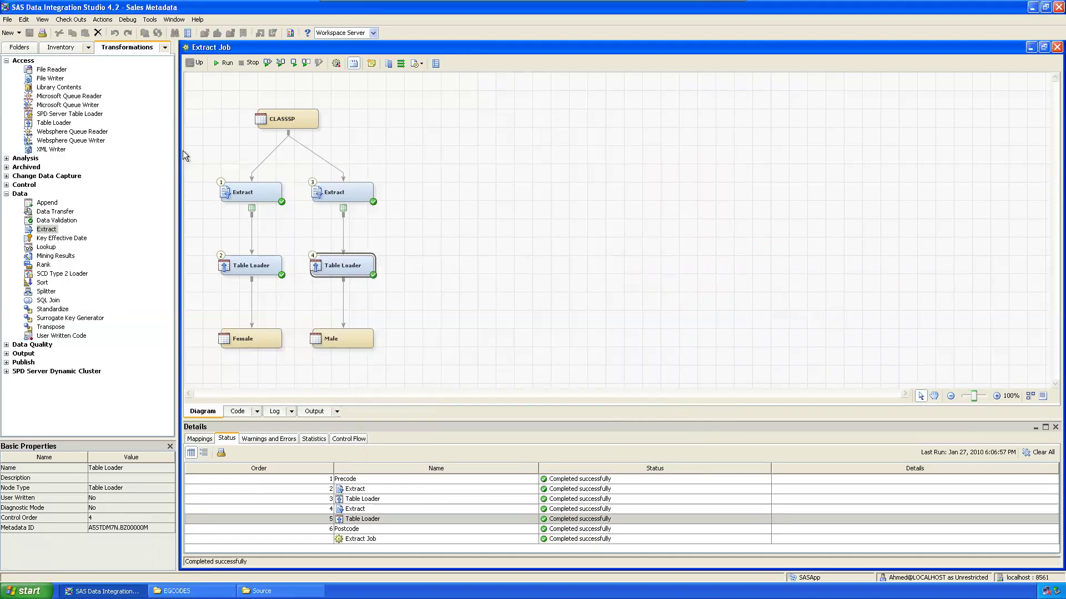
left_click(355, 195)
left_click(231, 275)
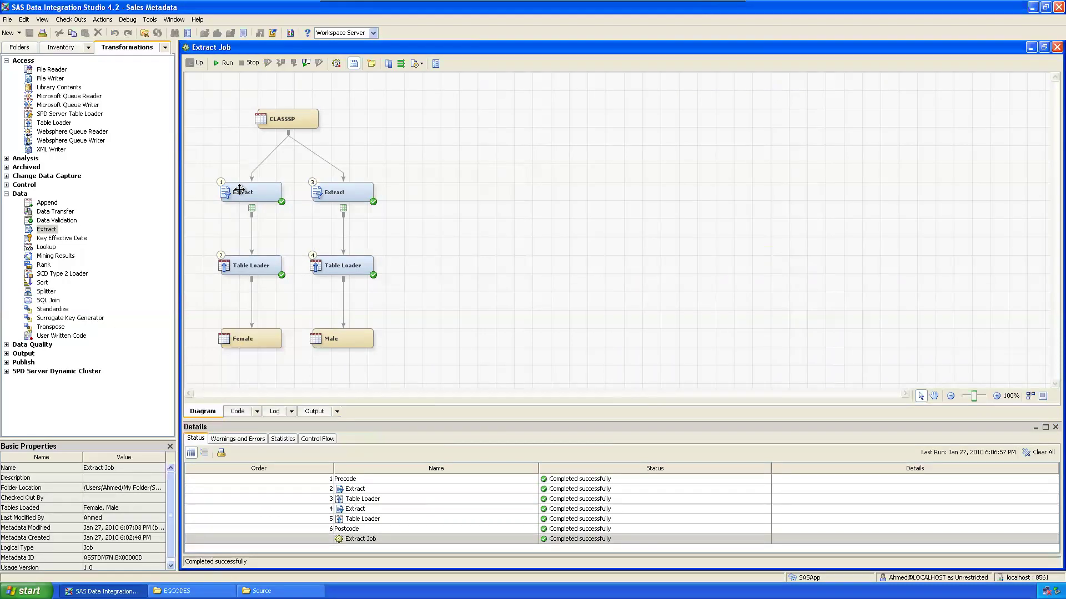
left_click(338, 341)
left_click(259, 342)
left_click(512, 321)
View the rows loaded into the Male target table, and close the data view
right_click(344, 335)
left_click(371, 353)
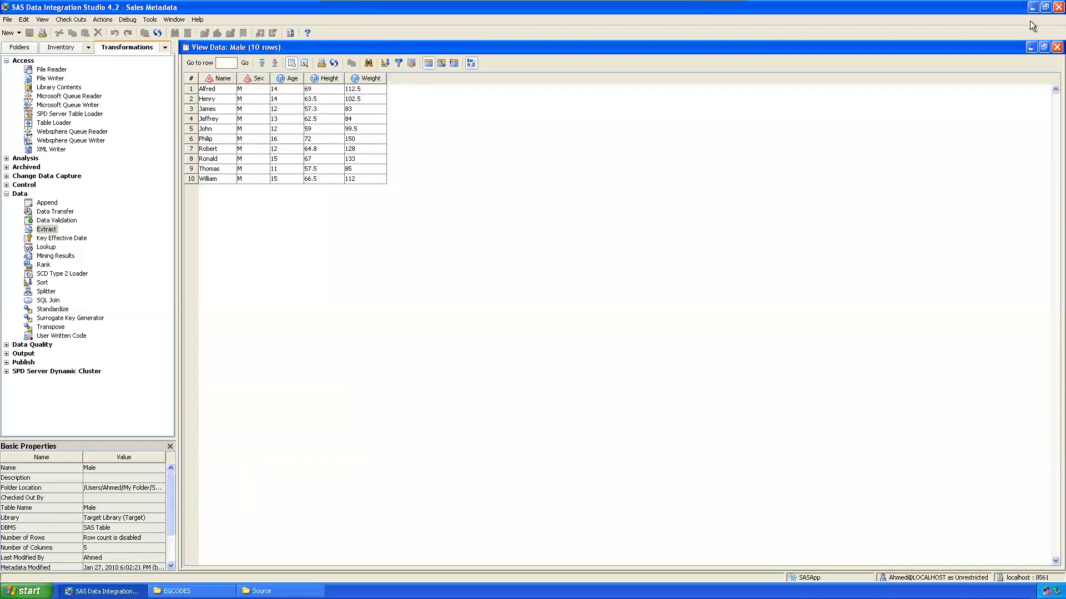
left_click(1056, 47)
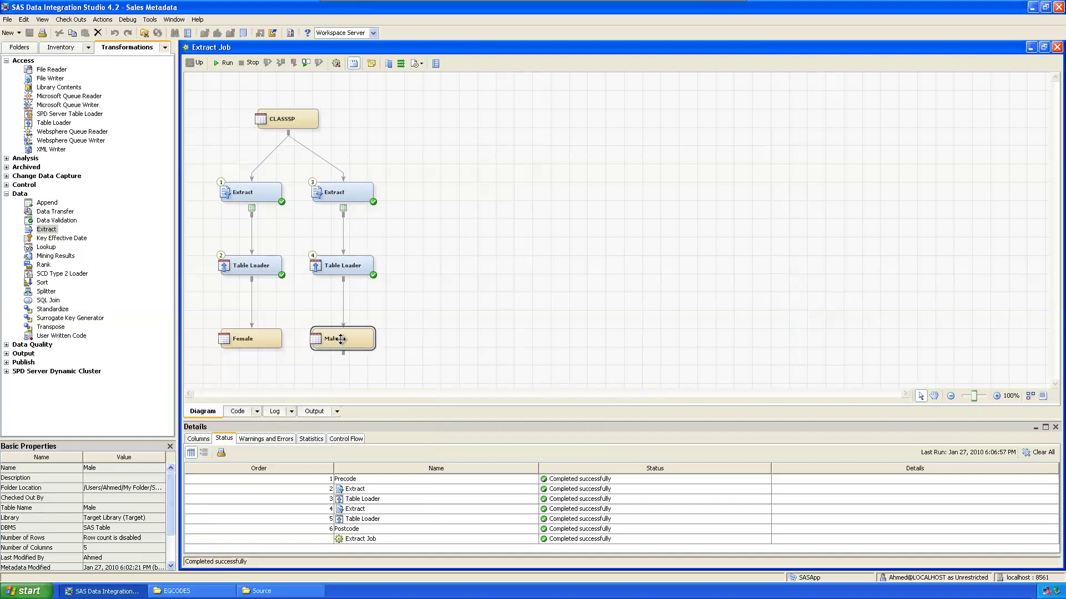
Check the load technique settings of Male's Table Loader, and accept the properties dialog
right_click(348, 267)
left_click(367, 274)
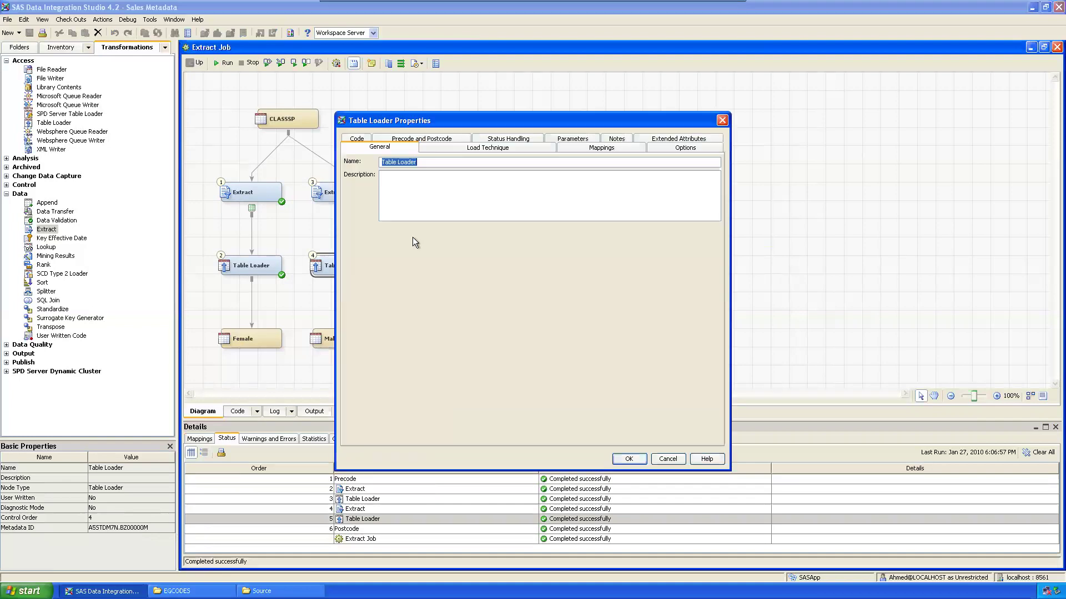
left_click(502, 148)
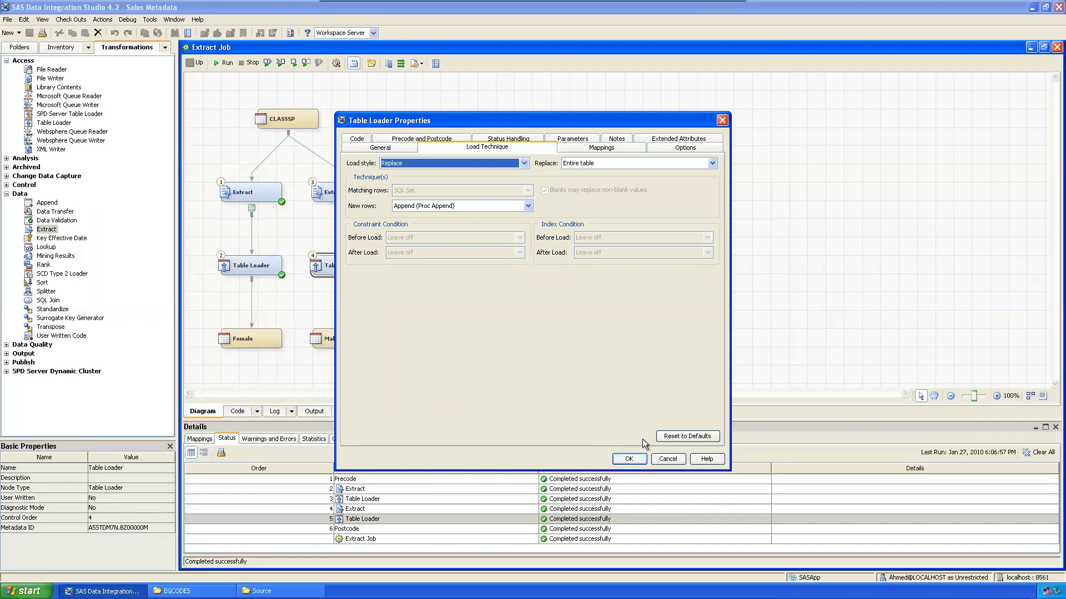
left_click(629, 458)
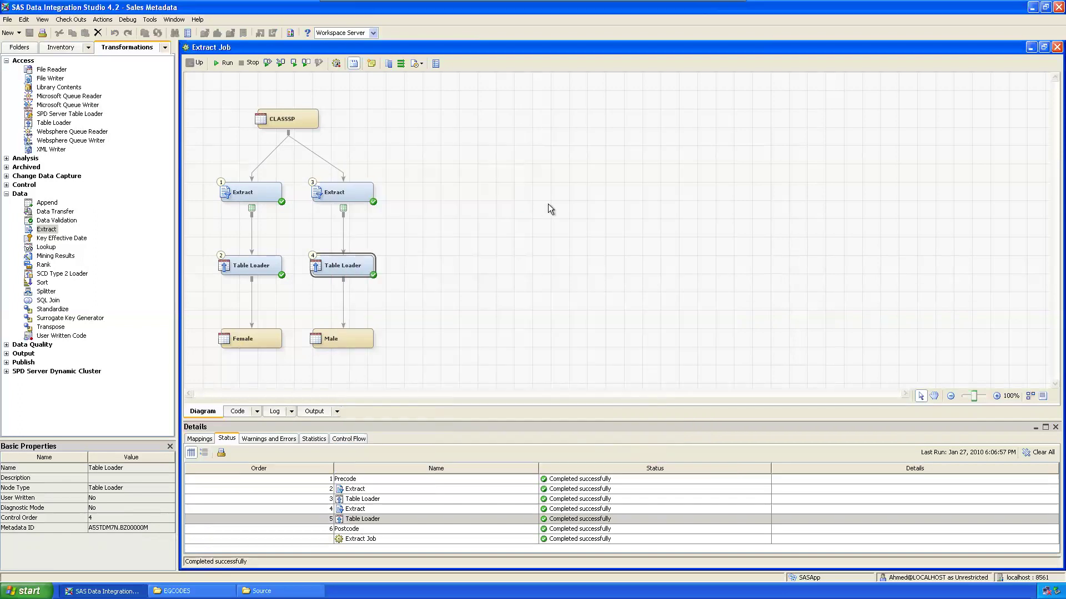
left_click(548, 205)
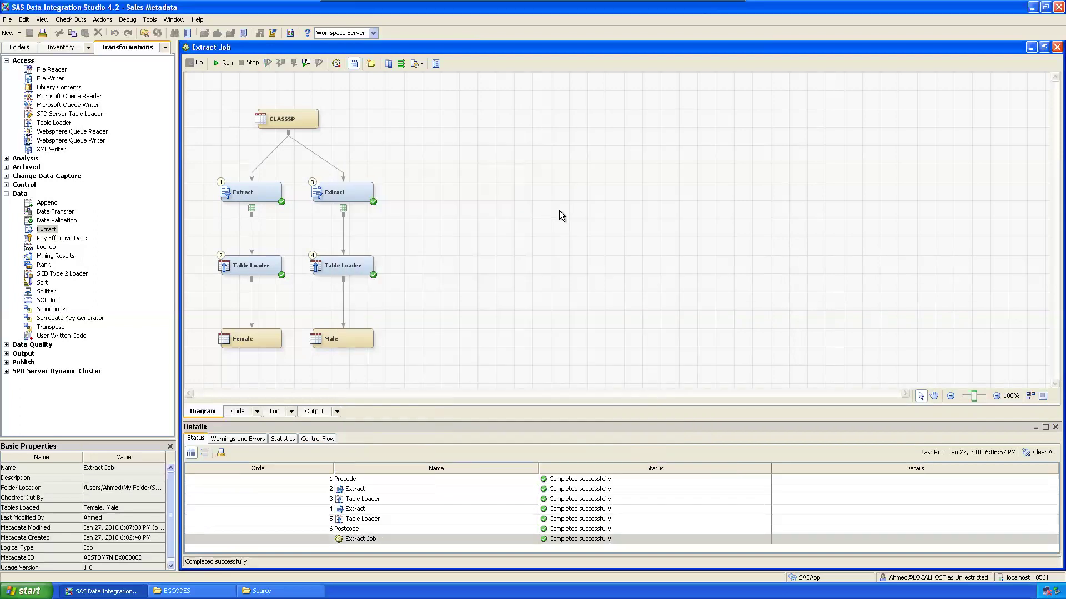
Reopen the properties of Male's Table Loader to examine its load style and new-rows technique, and dismiss the dialog
right_click(358, 274)
left_click(381, 270)
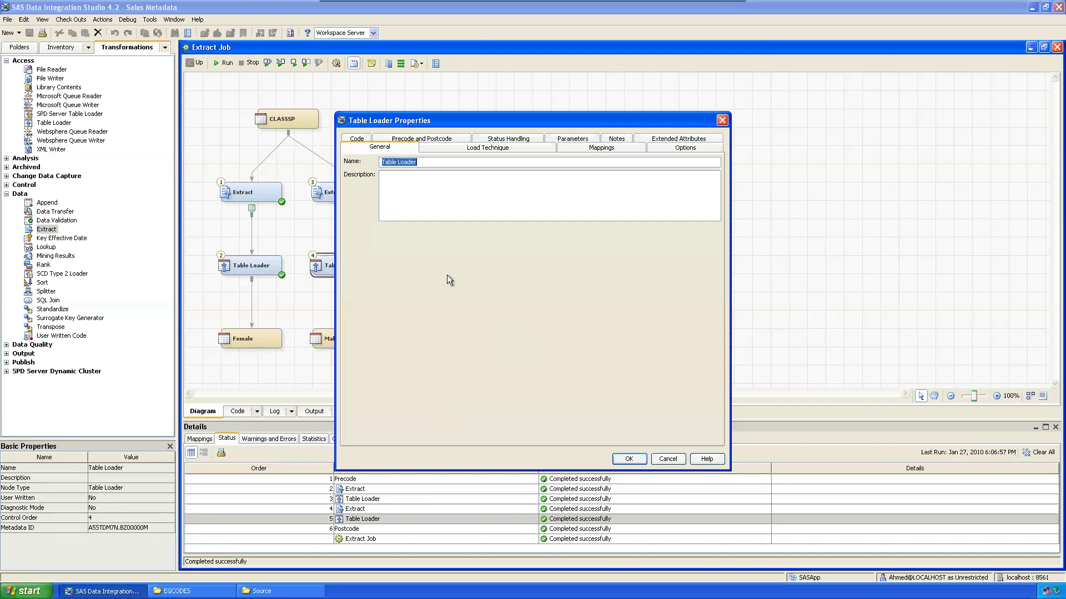
left_click(478, 146)
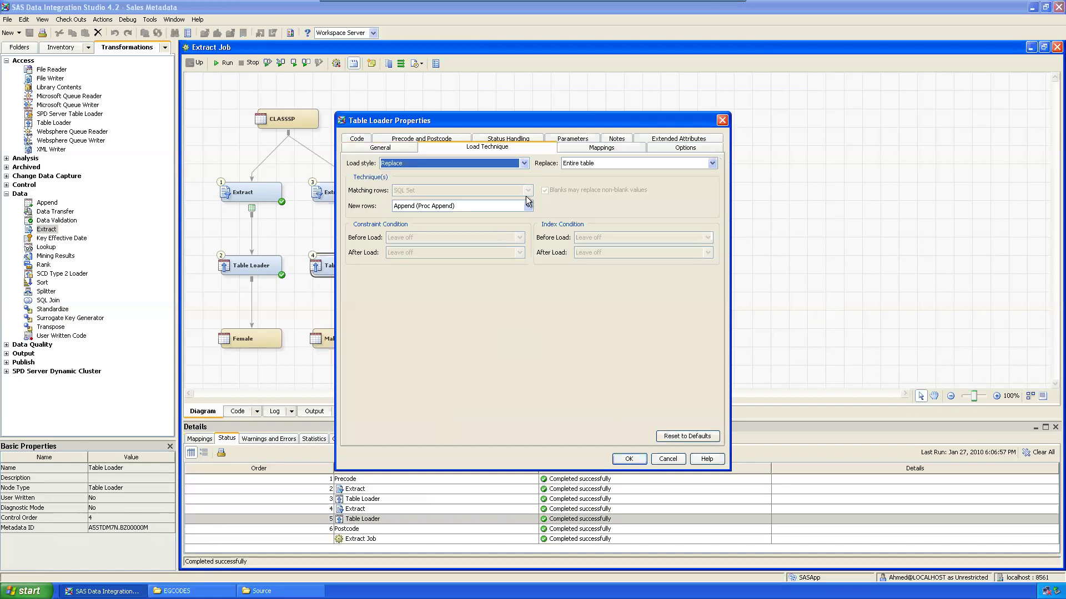
left_click(723, 120)
Deselect the diagram nodes and close the Extract Job
left_click(486, 178)
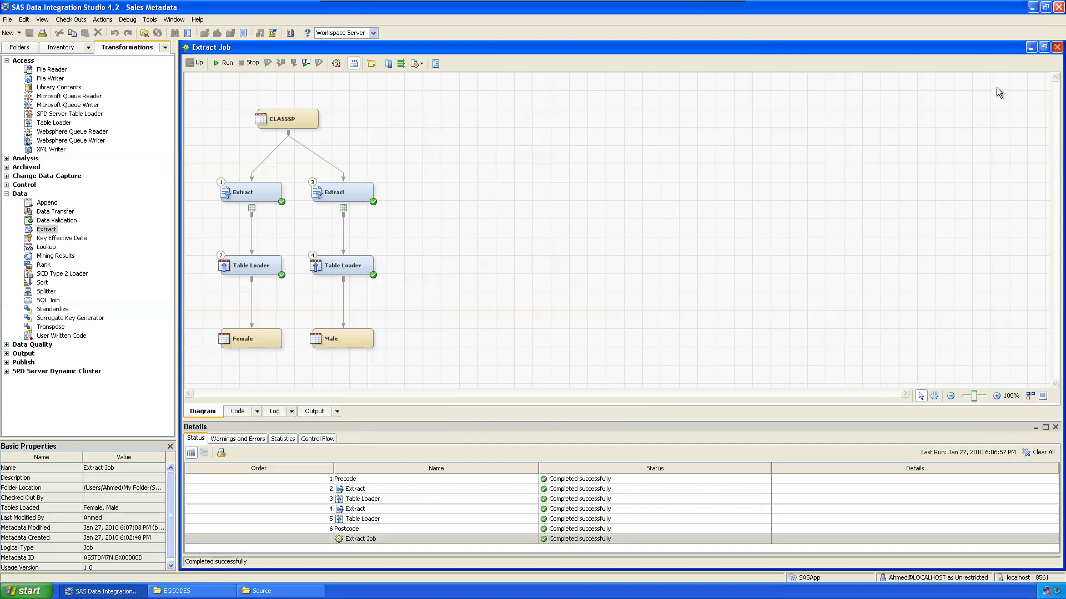
key("ctrl+F4")
mouse_move(720, 13)
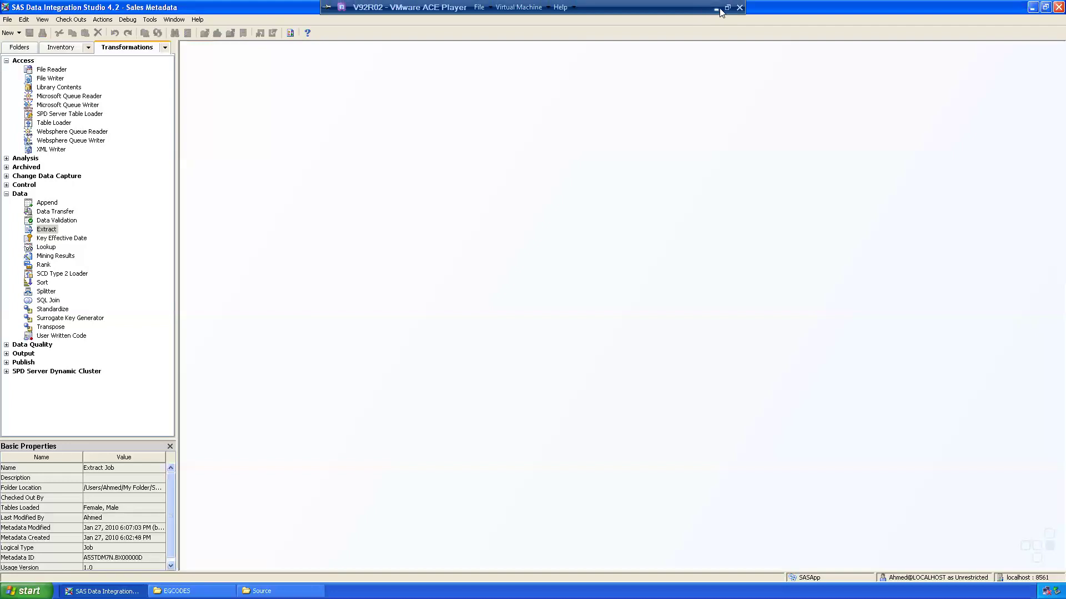